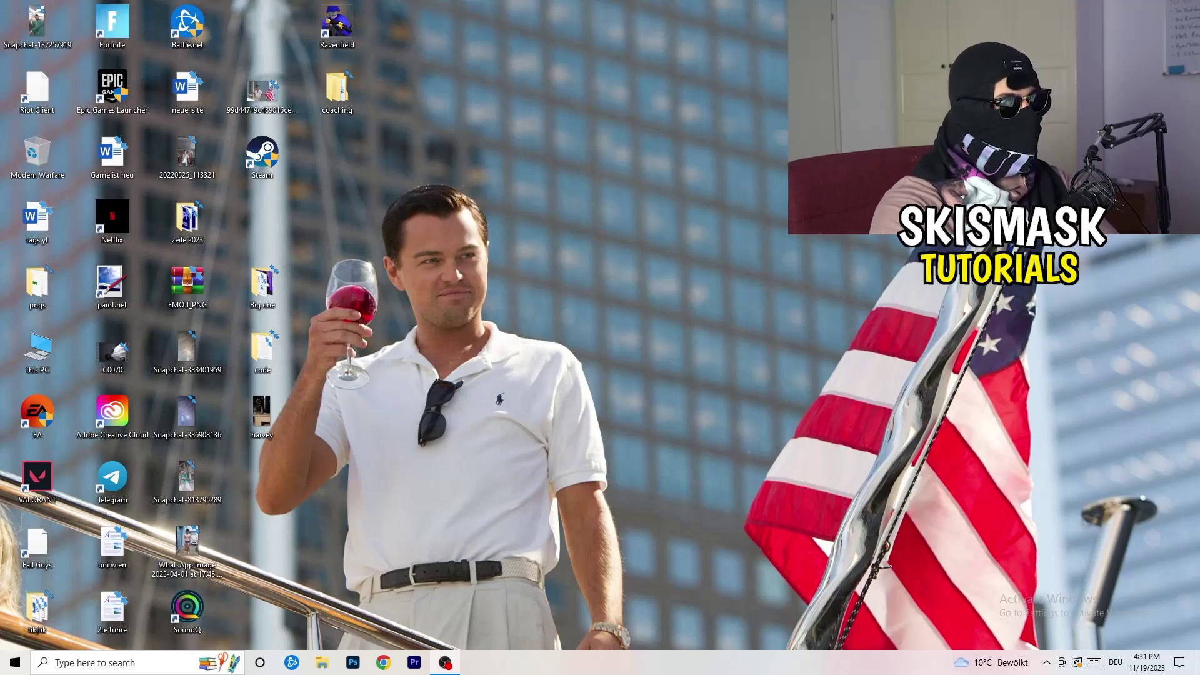
Launch NVIDIA Control Panel from the desktop context menu to reach Change Resolution
right_click(645, 224)
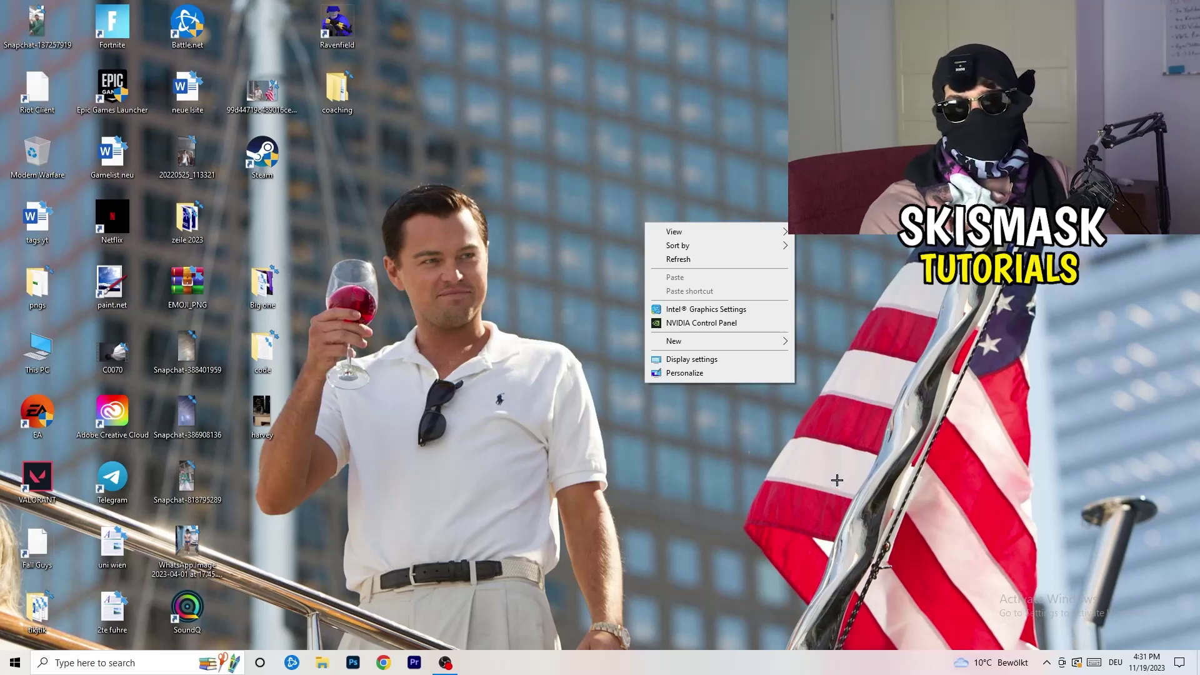
left_click(841, 437)
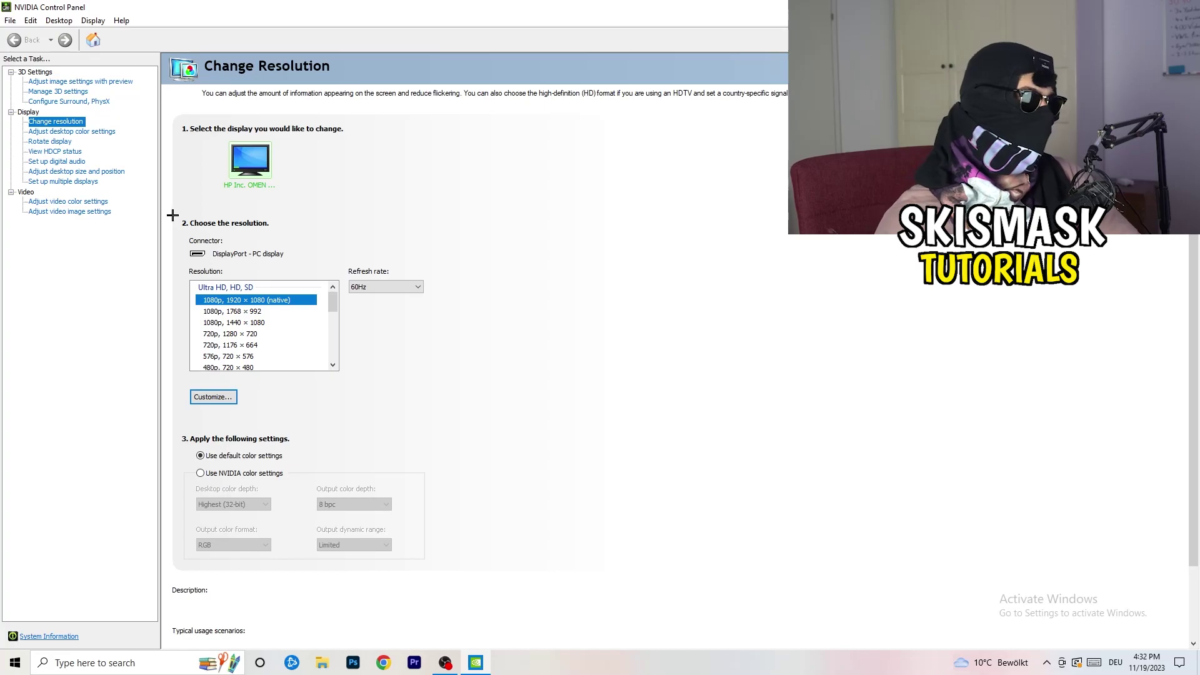
Start a custom resolution and enter 1440 horizontal pixels by 1040 vertical lines
left_click(216, 397)
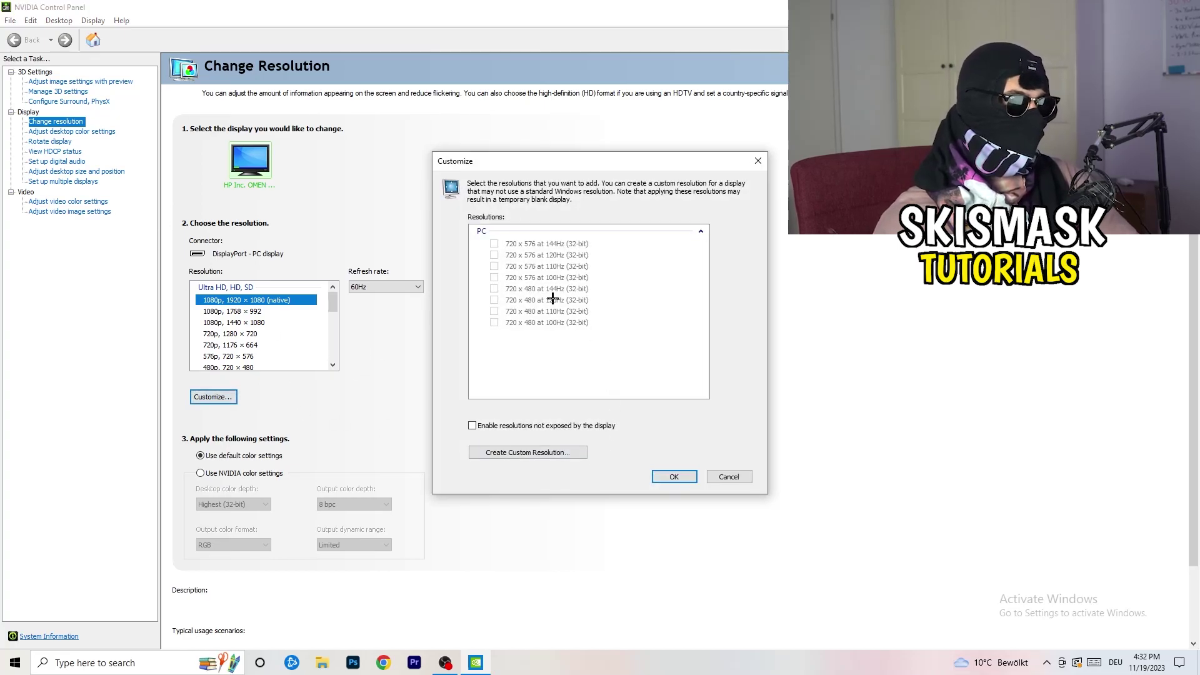
left_click(528, 453)
left_click(549, 451)
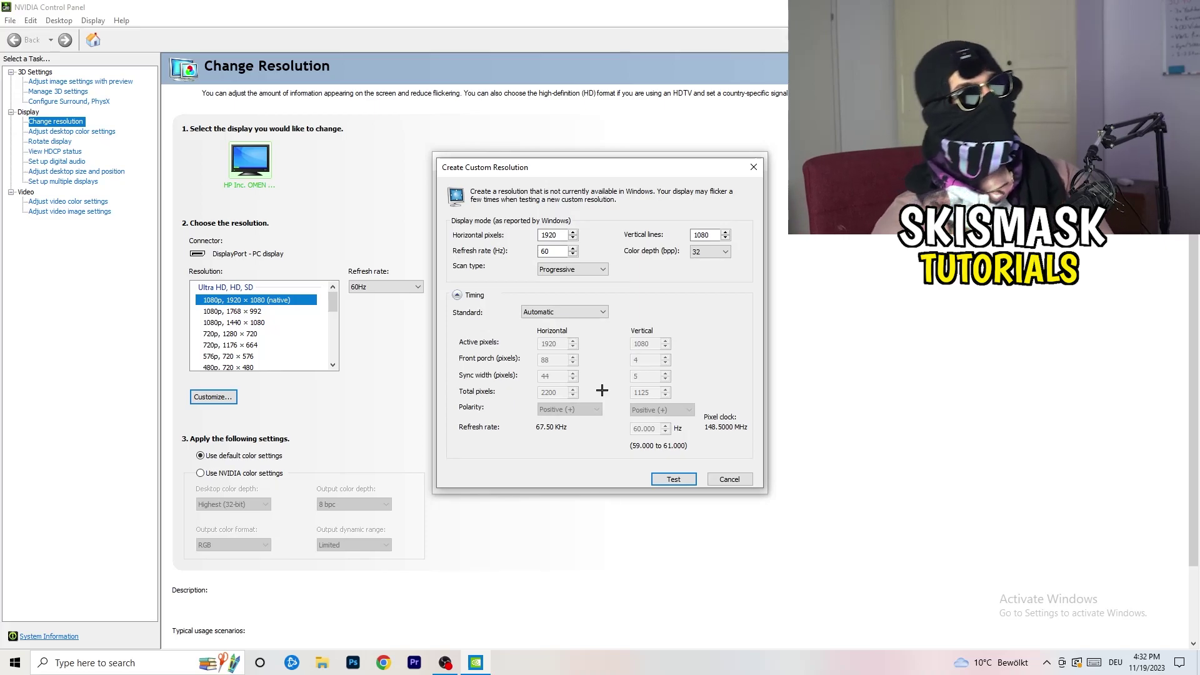
double_click(561, 237)
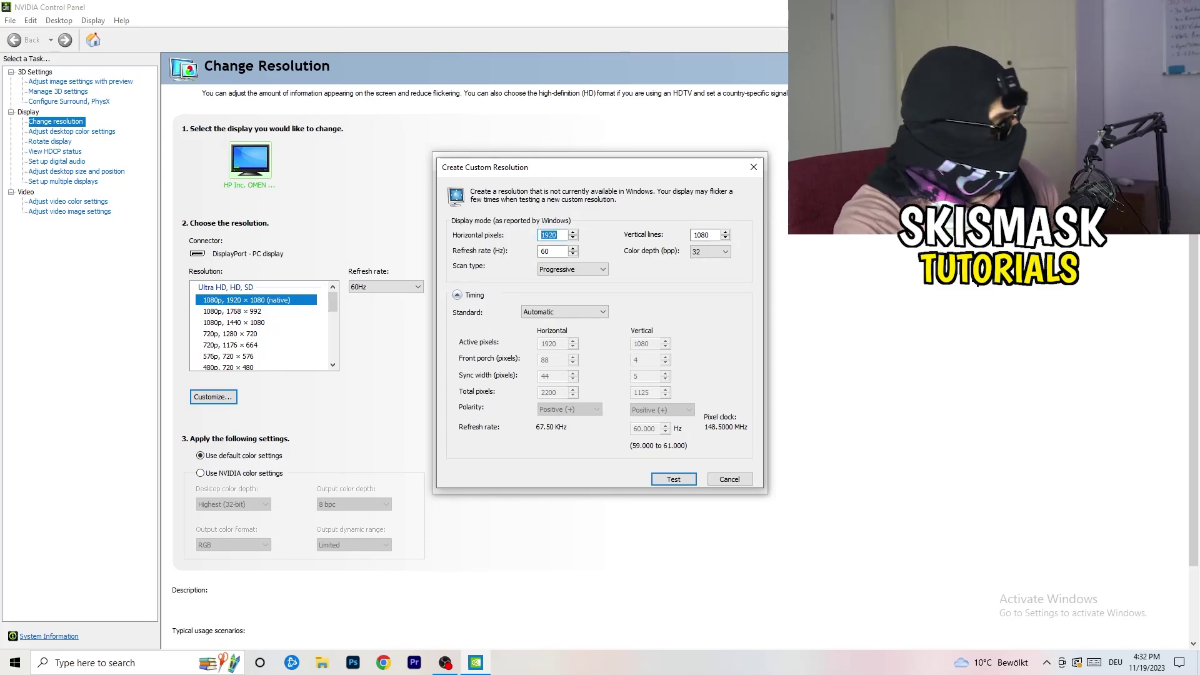
type("1140")
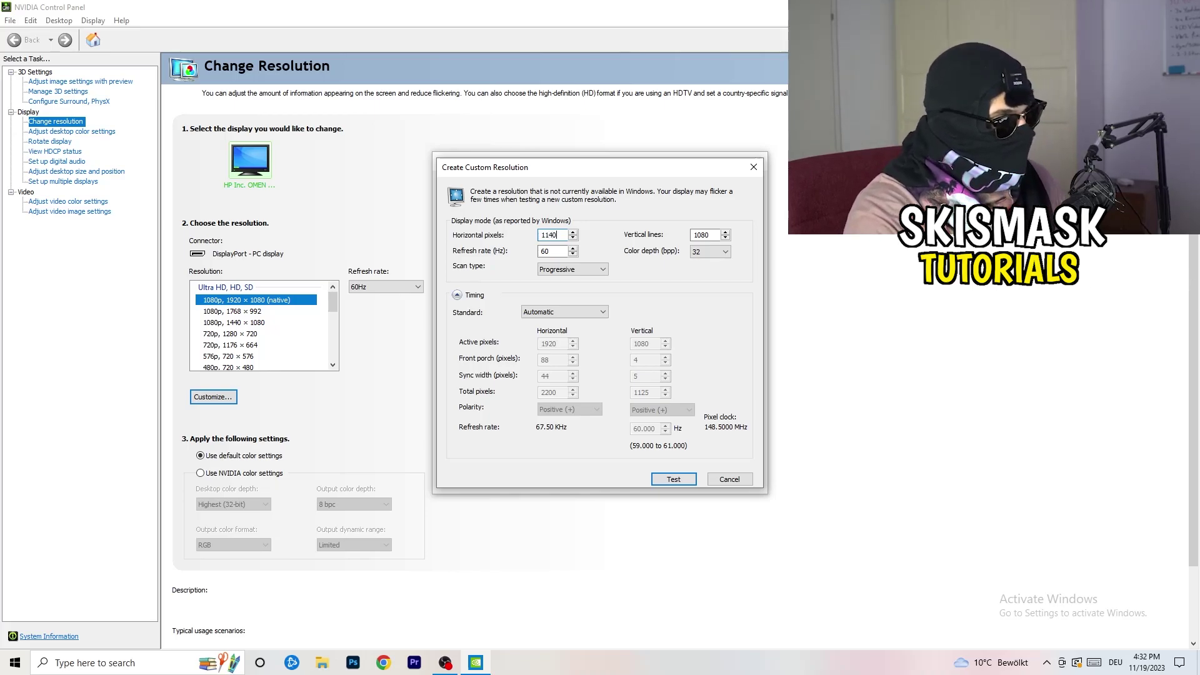
key("BackSpace")
key("BackSpace")
key("BackSpace")
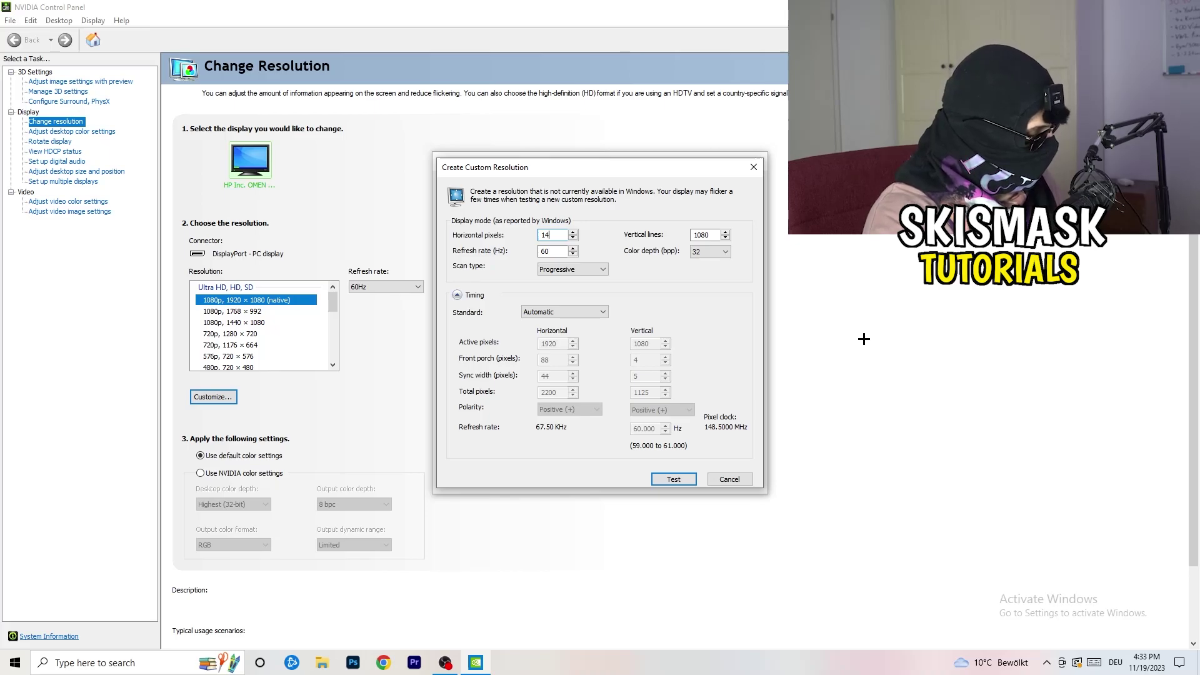
type("440")
double_click(702, 235)
type("10")
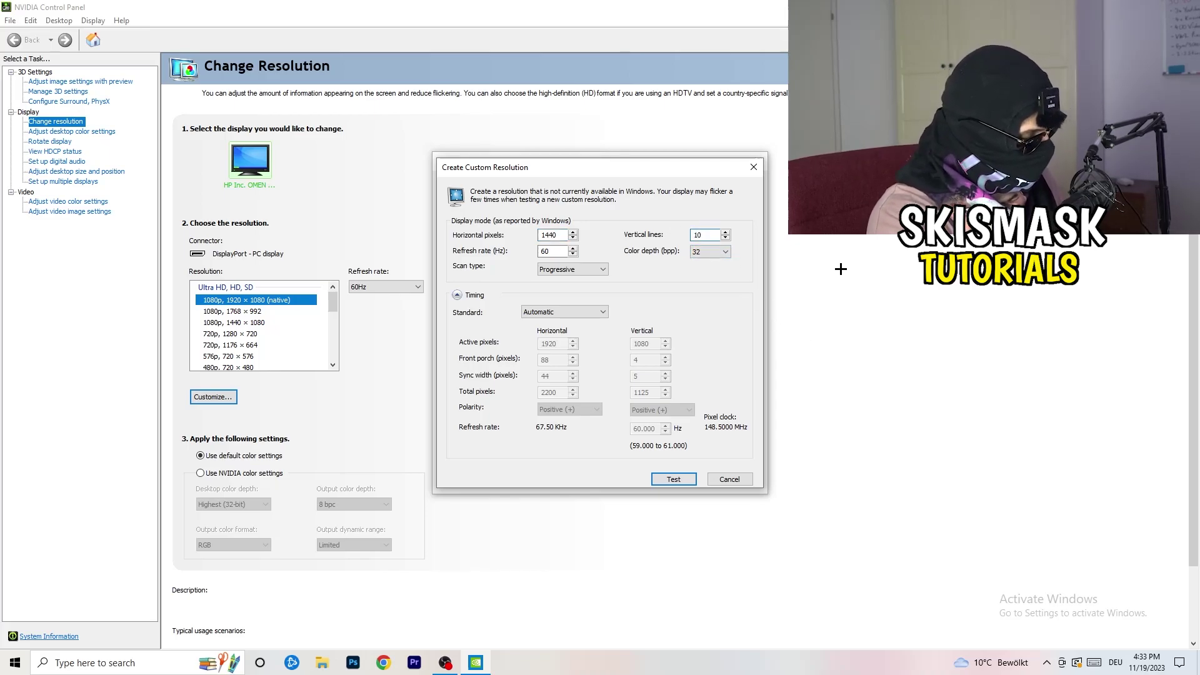
type("40")
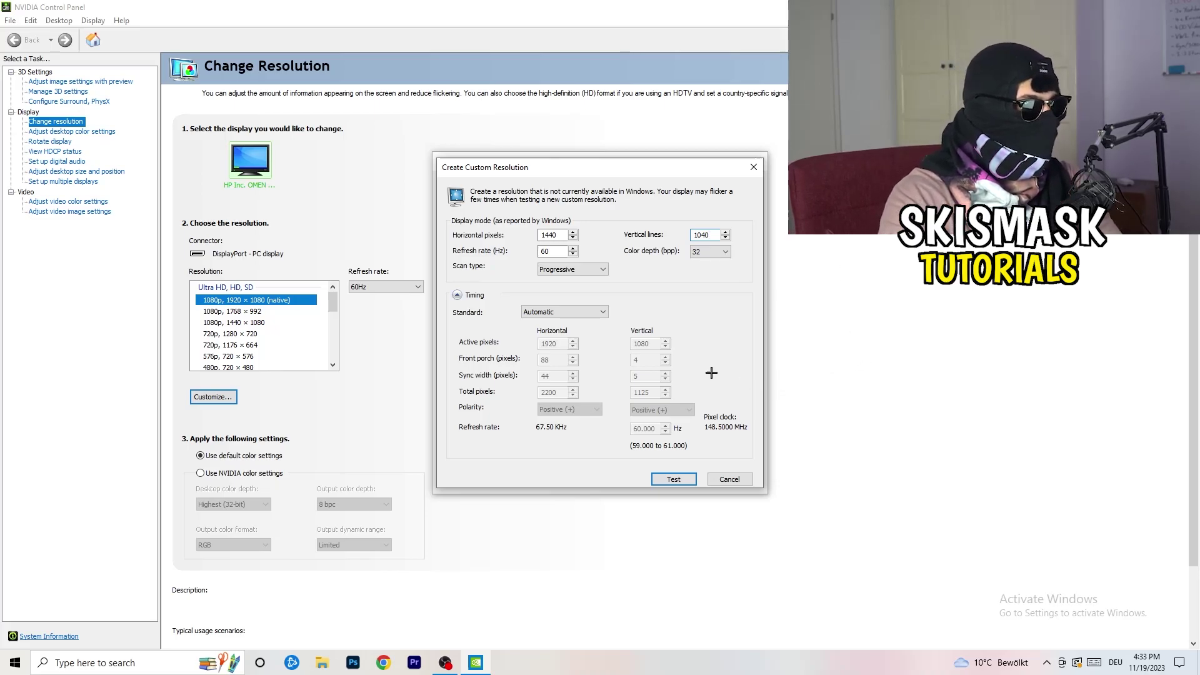
Keep progressive scan and set the timing standard to CVT reduced blank
left_click(570, 269)
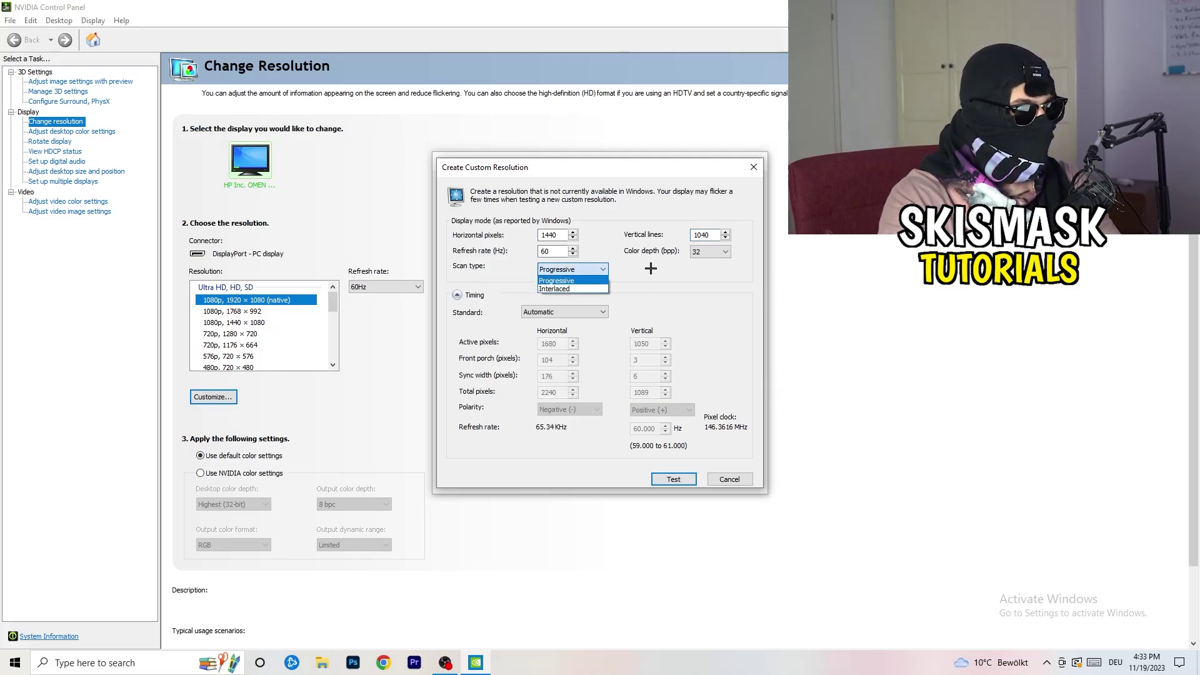
left_click(659, 306)
left_click(579, 313)
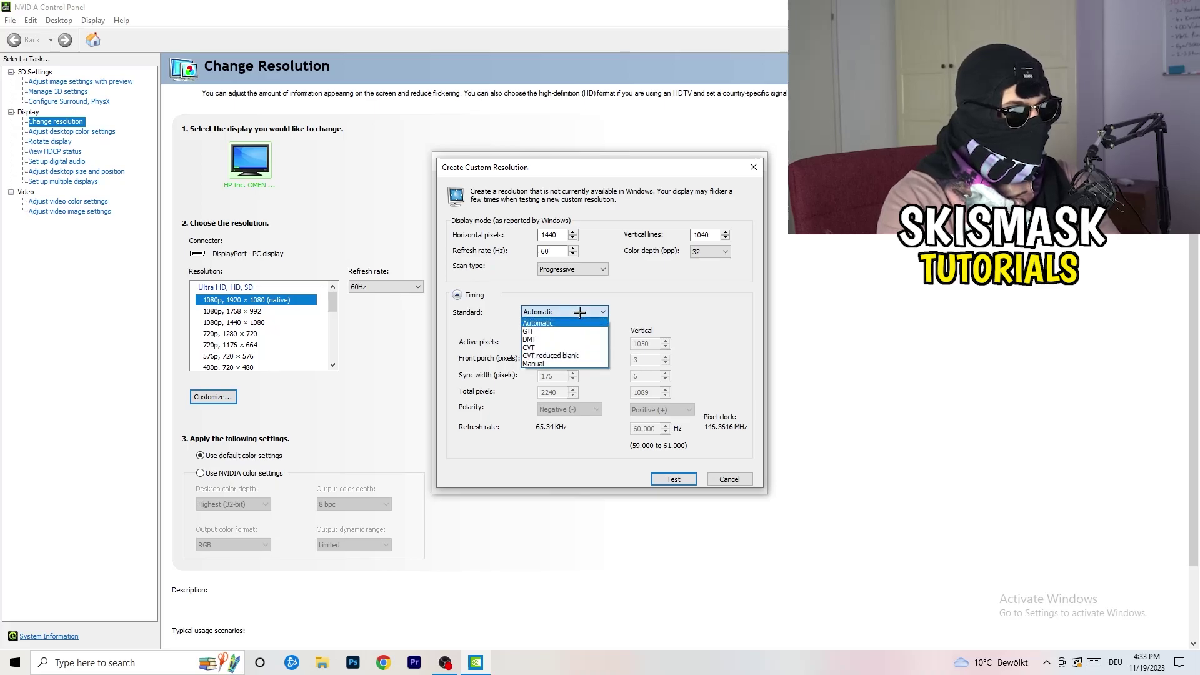
left_click(659, 321)
left_click(560, 314)
left_click(701, 311)
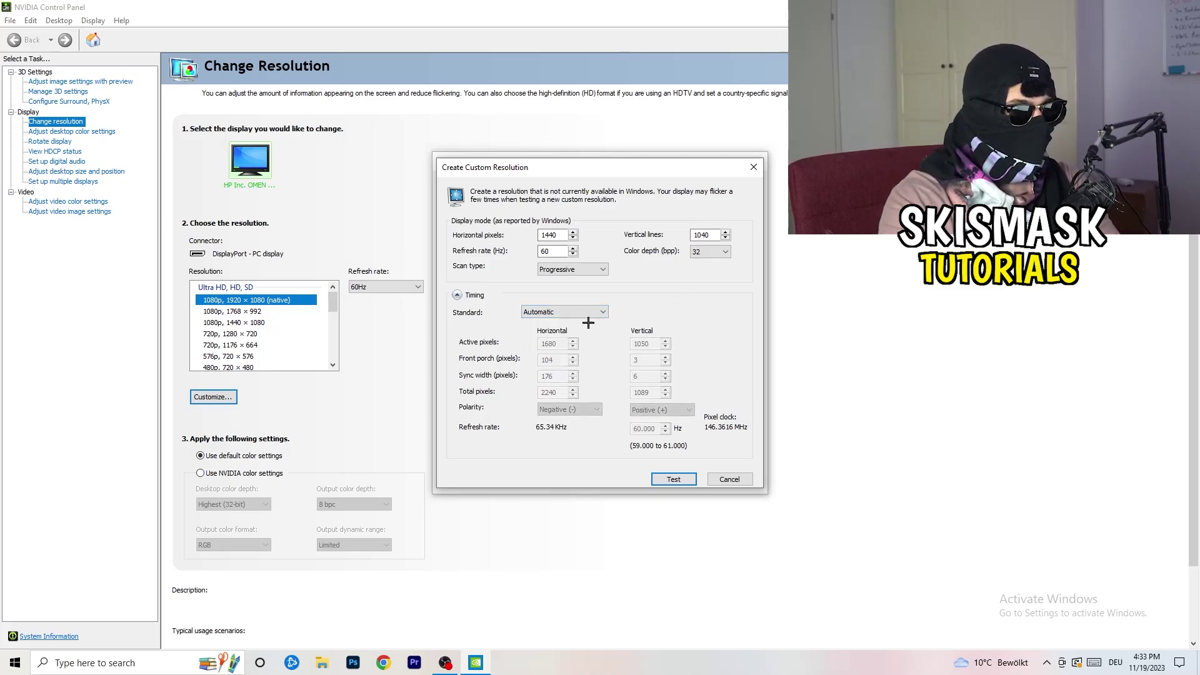
left_click(560, 312)
left_click(554, 367)
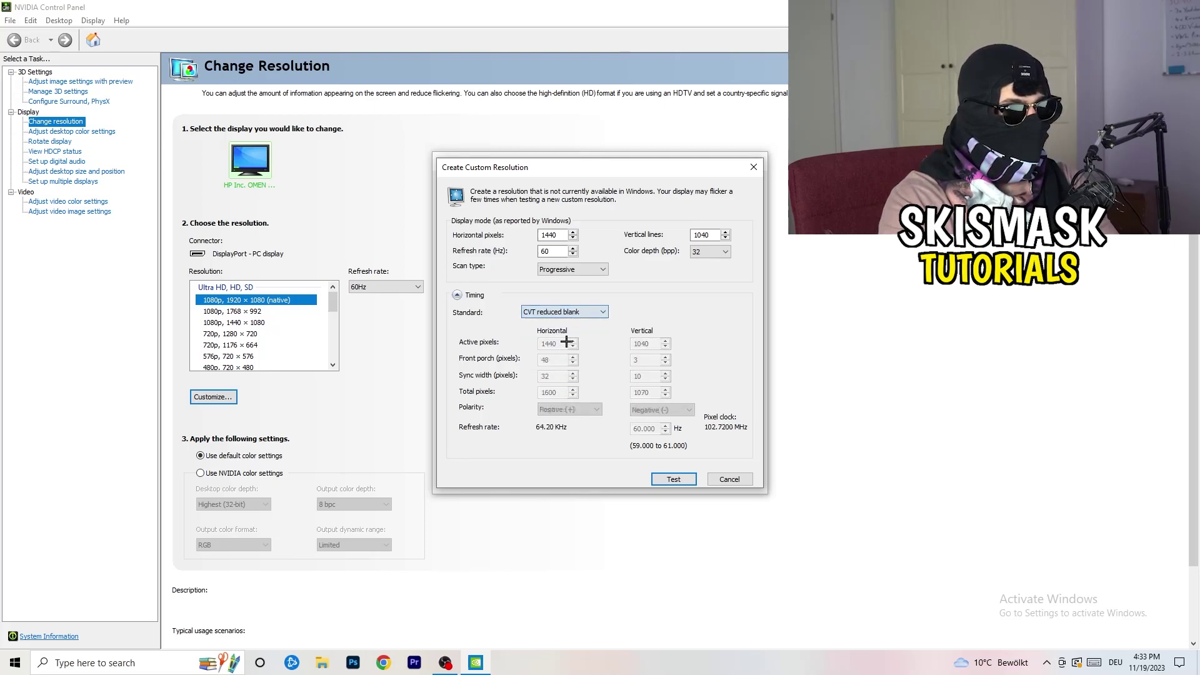
Close the custom resolution dialogs without testing, then exit NVIDIA Control Panel
left_click(758, 163)
left_click(761, 157)
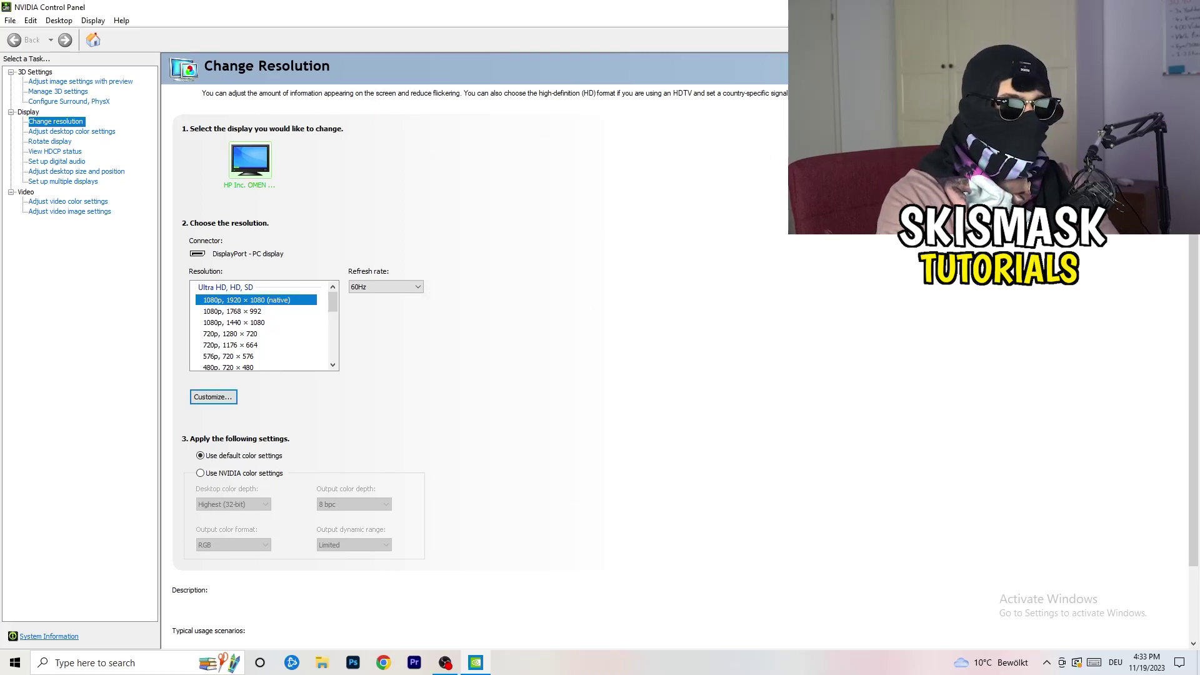
key("alt+F4")
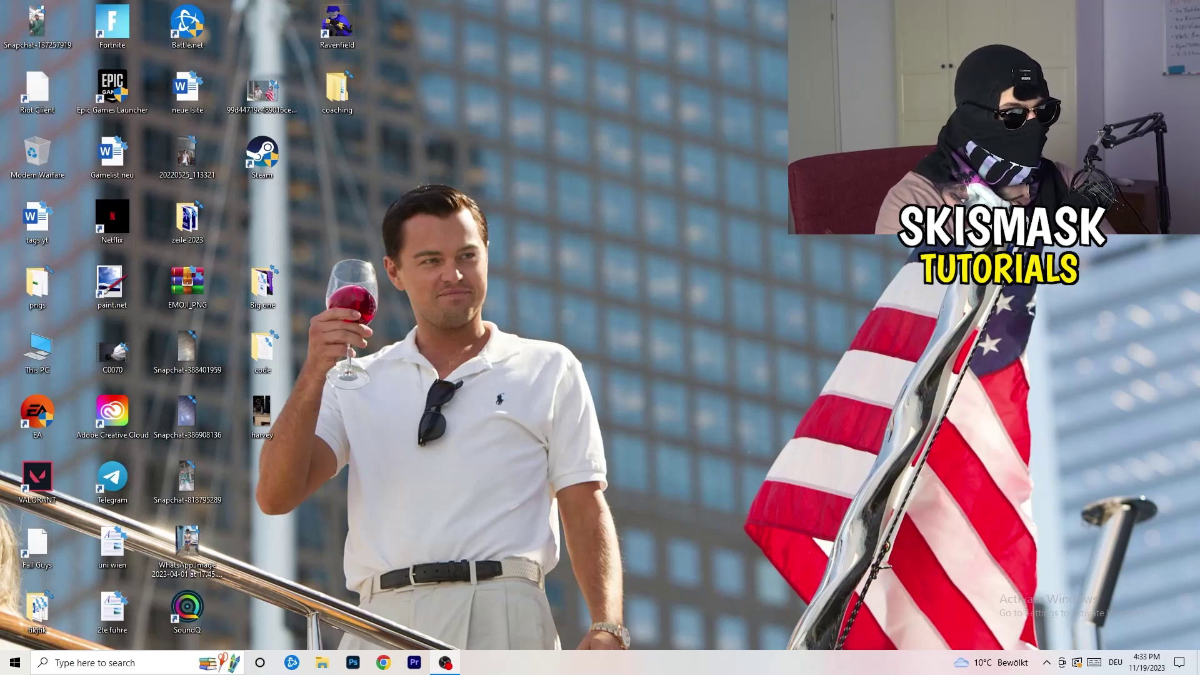
Go to Windows Settings' System Display page from the Start menu
left_click(15, 662)
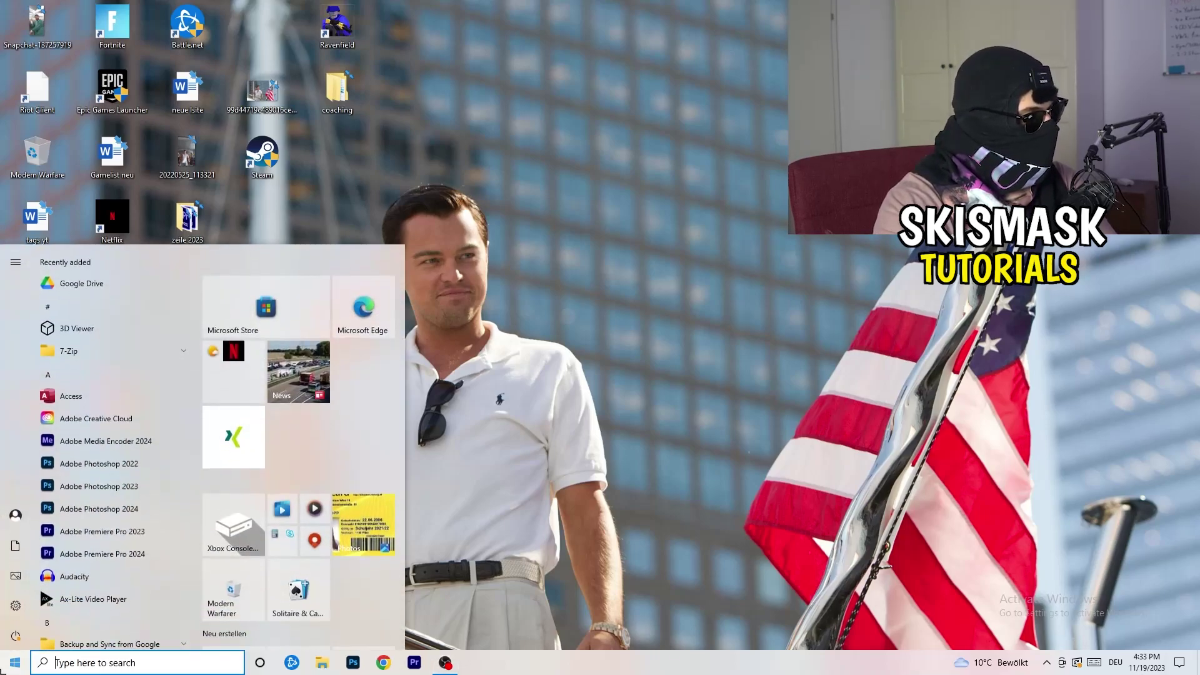
left_click(17, 605)
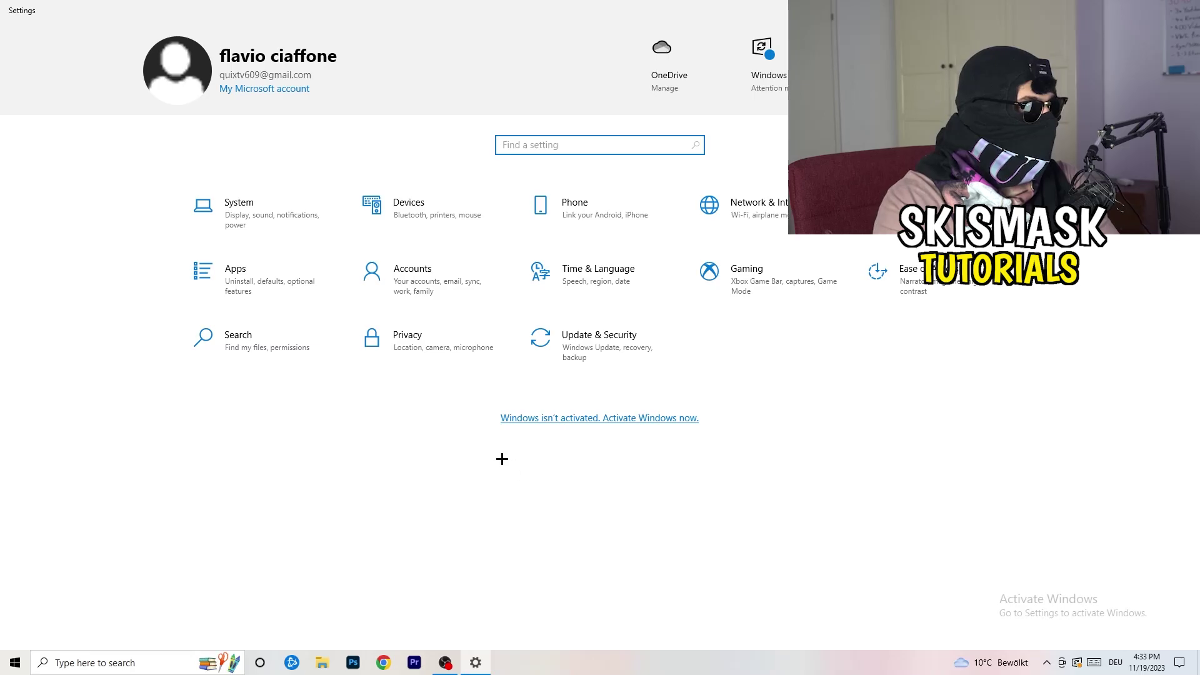
left_click(262, 227)
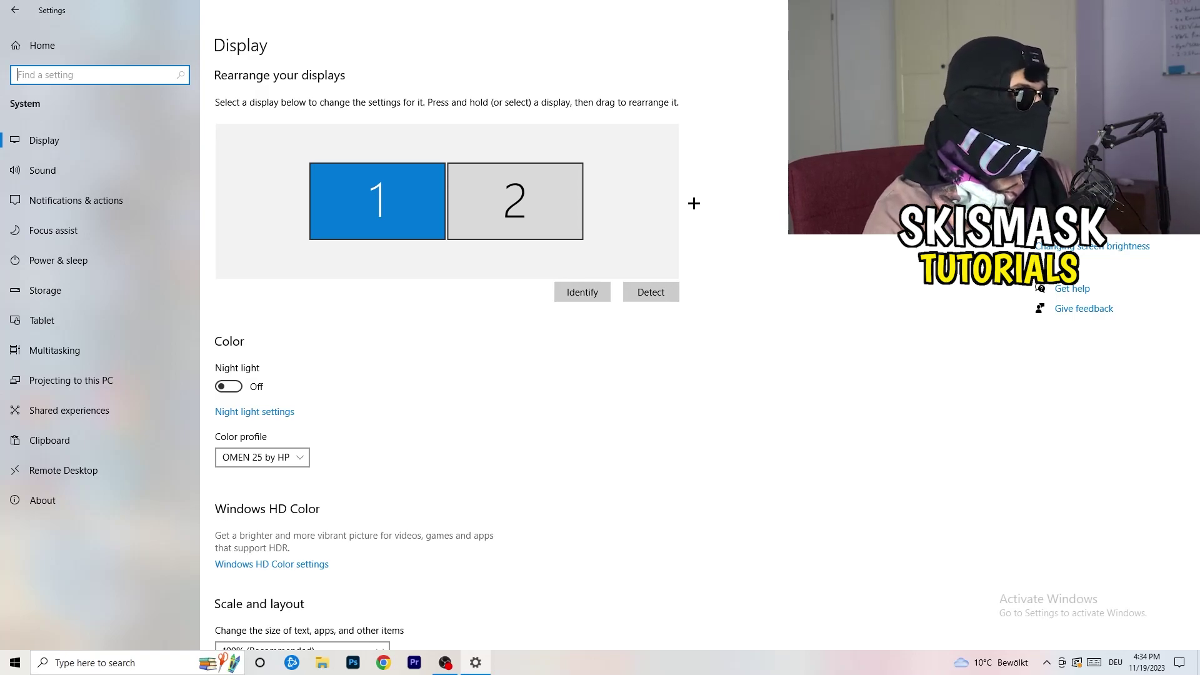
Leave display scaling at 100% (Recommended) and return to the Settings home page
scroll(400, 307, "down", 5)
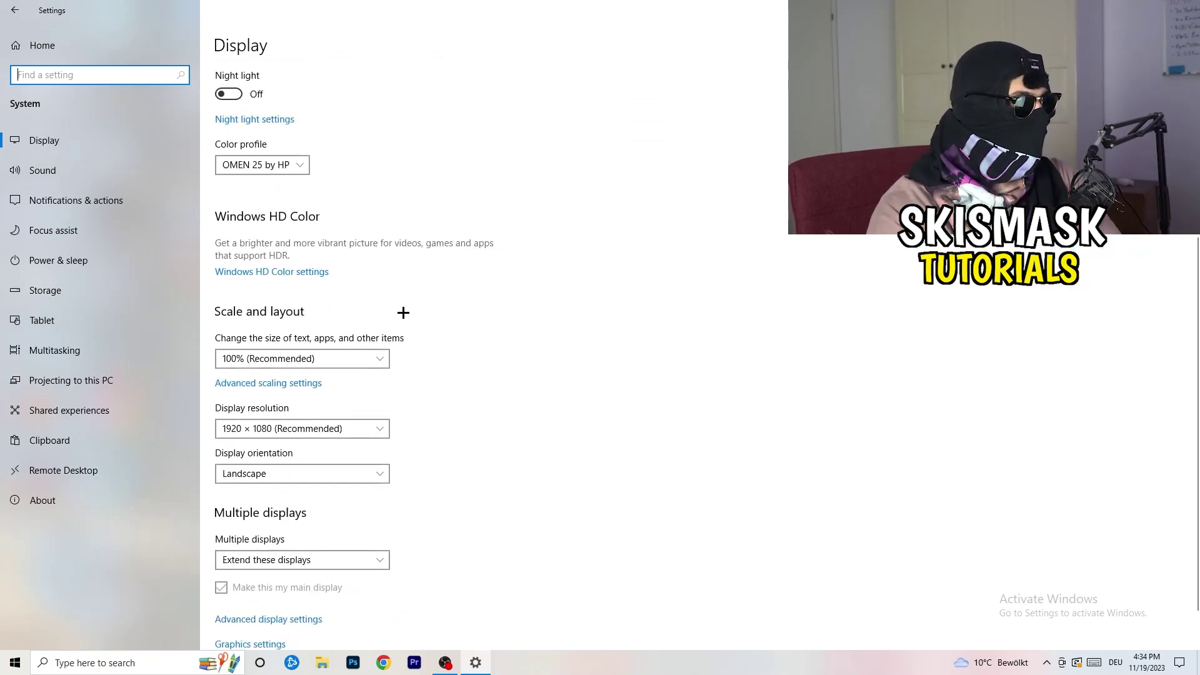
left_click(281, 163)
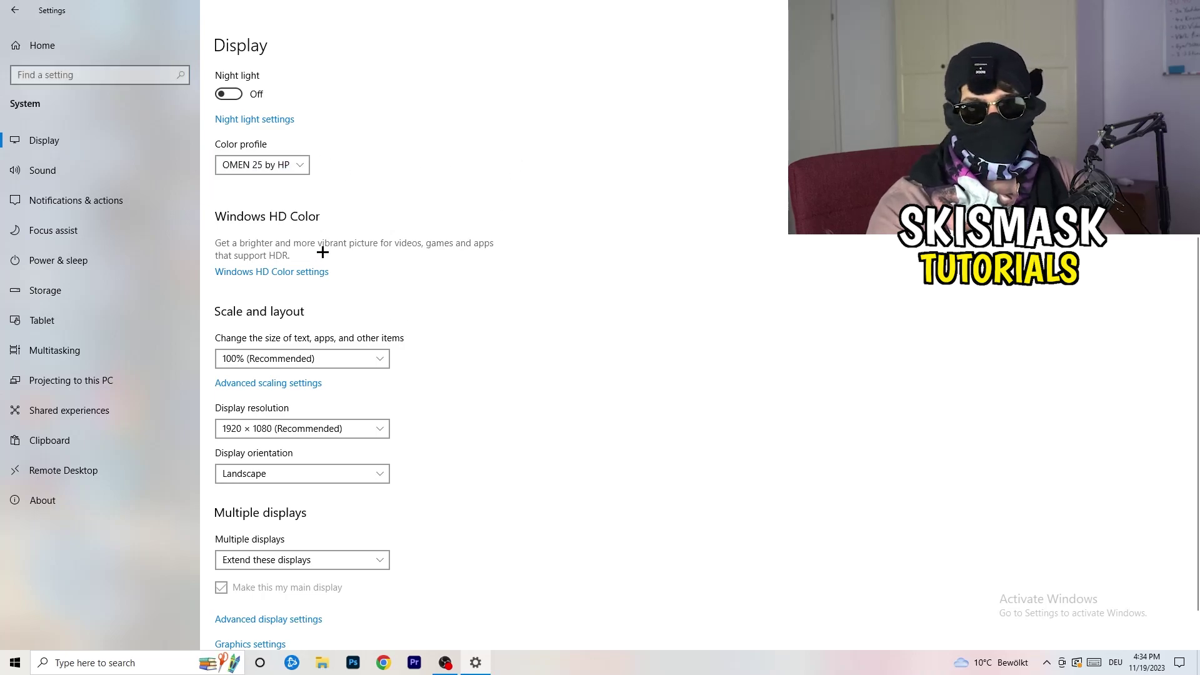
scroll(281, 265, "down", 1)
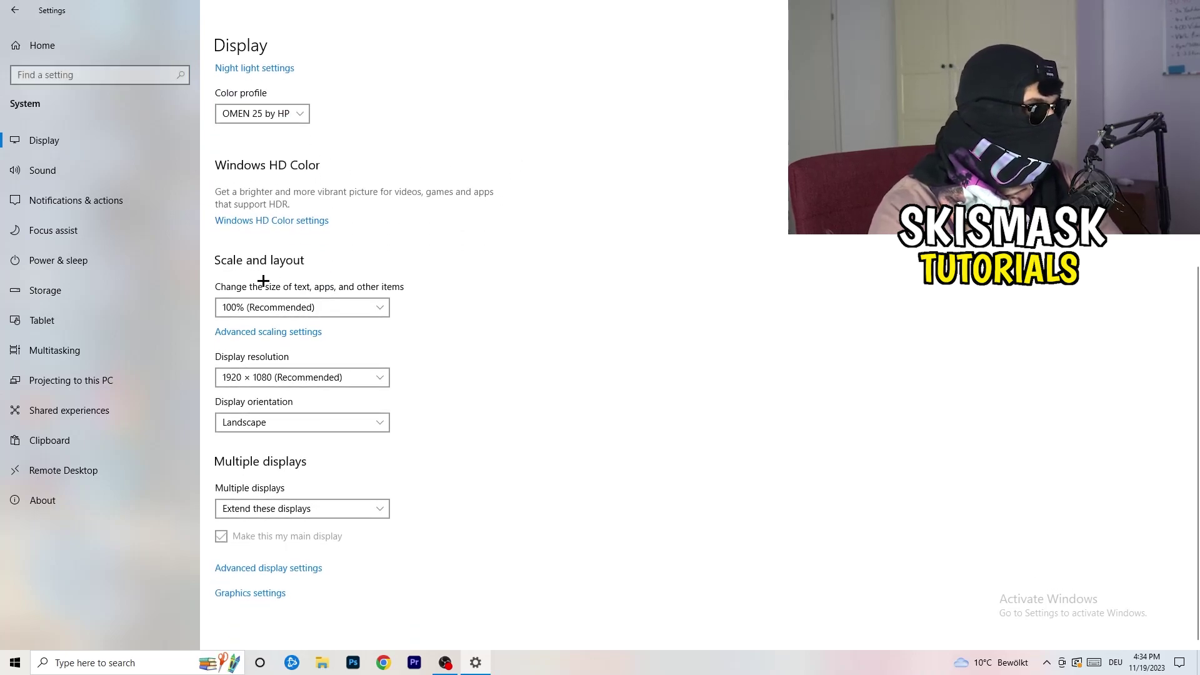
left_click(371, 307)
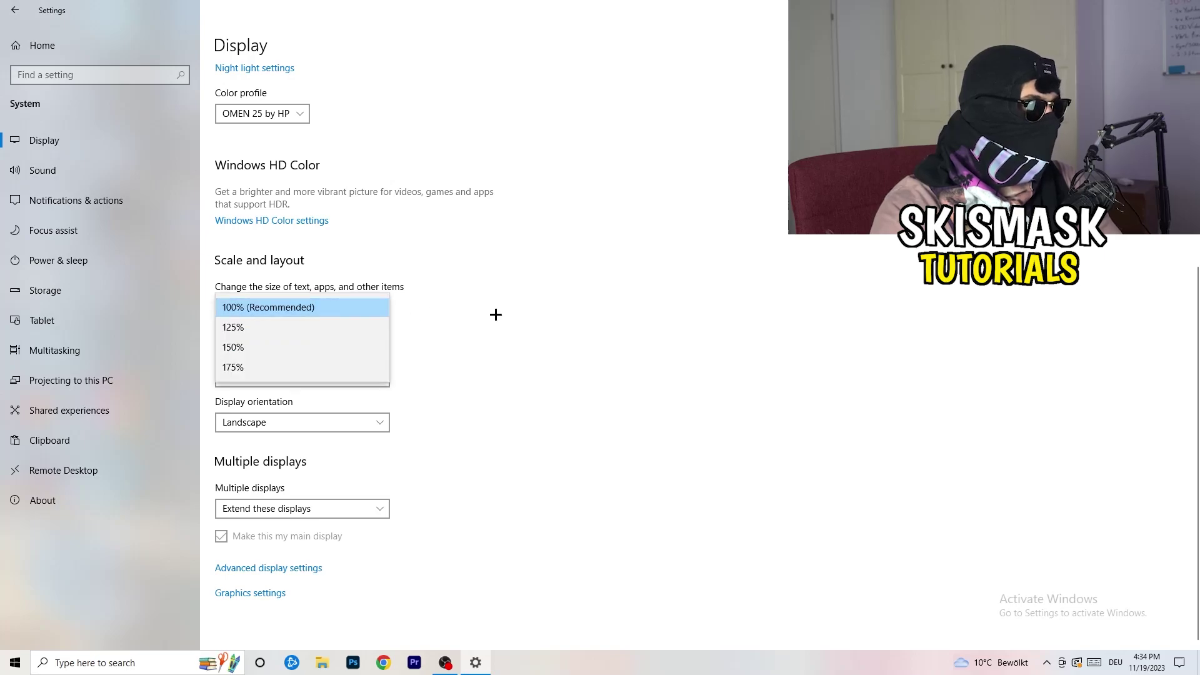
left_click(588, 294)
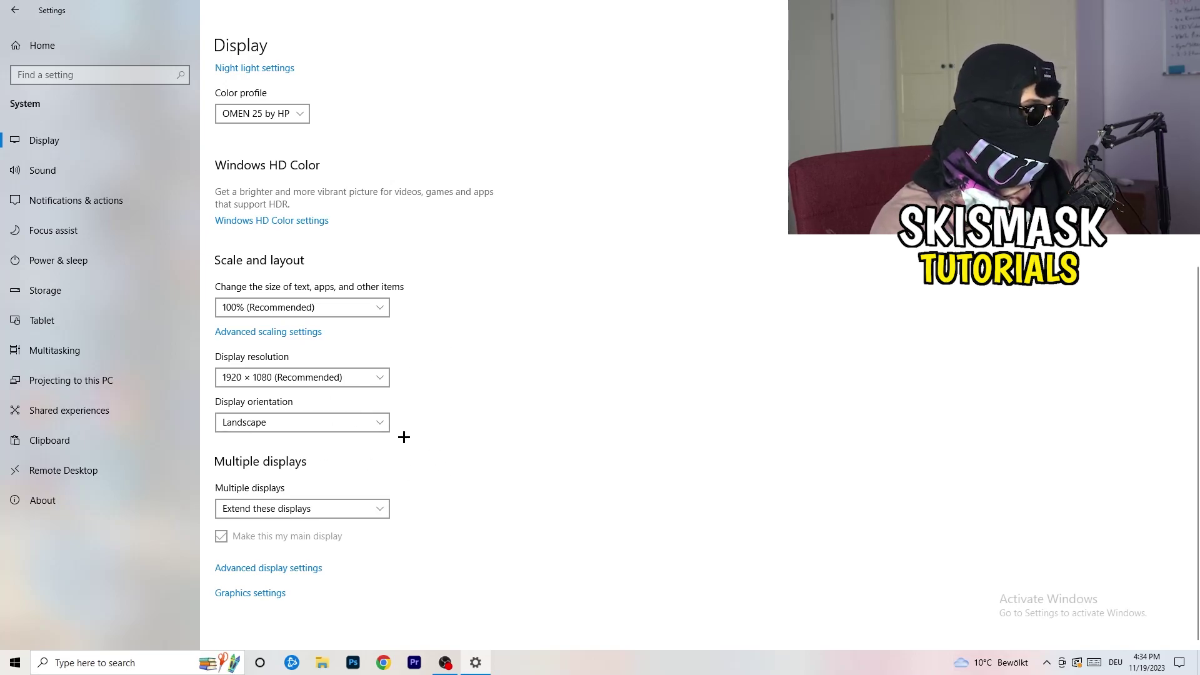
left_click(14, 10)
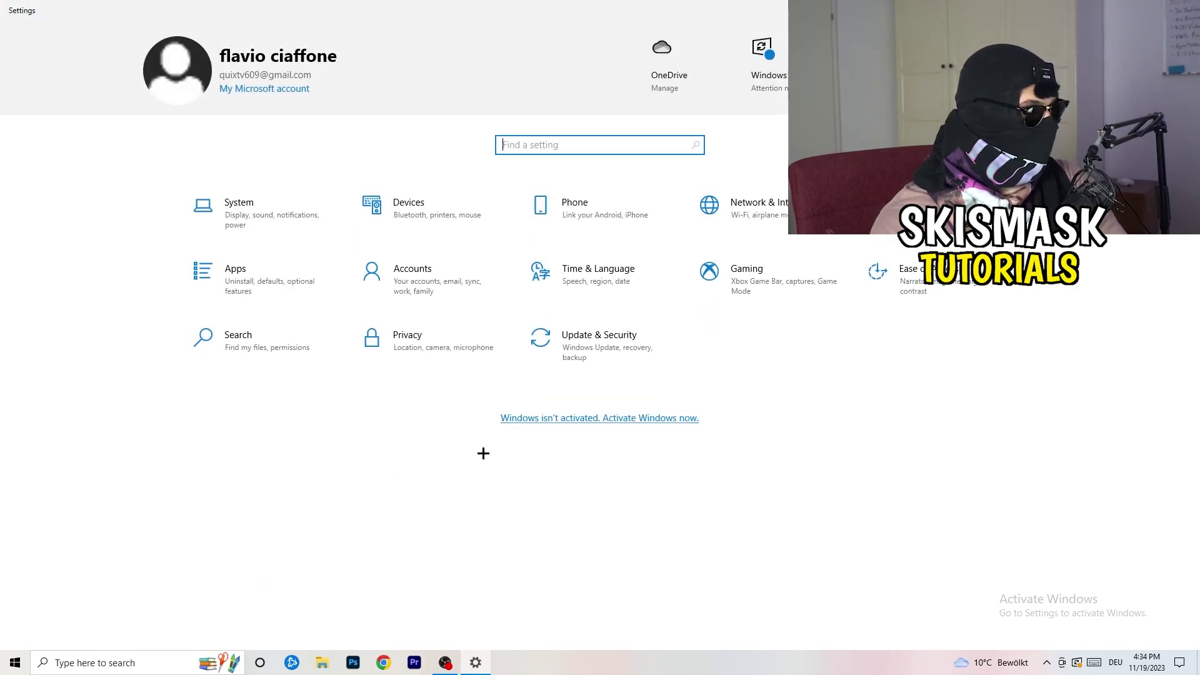
Go to the Gaming settings, where Xbox Game Bar is shown Off
left_click(797, 297)
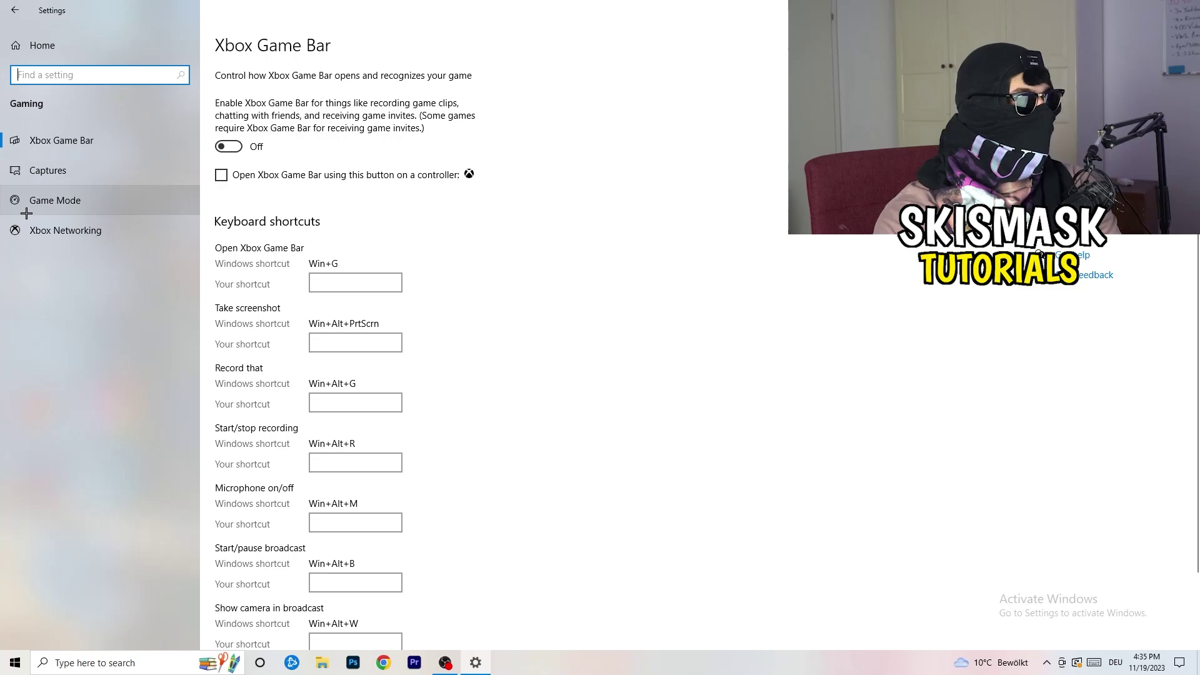
View the Game Mode page, leave Game Mode on, and close Settings
left_click(107, 195)
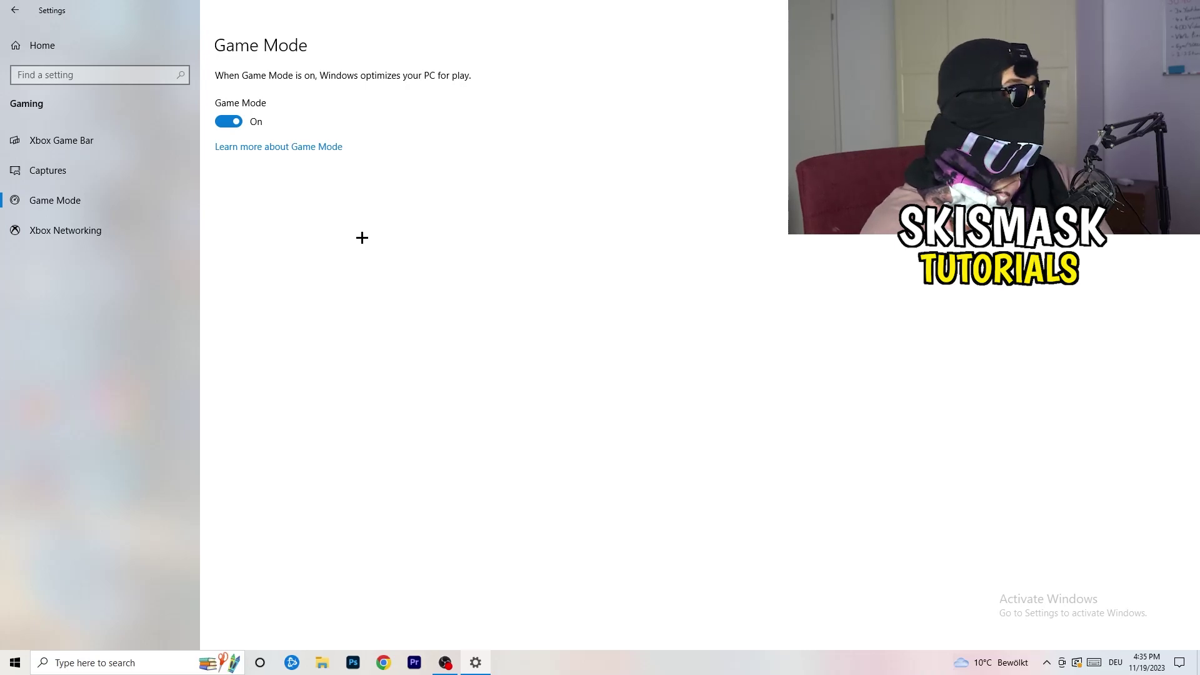
key("alt+F4")
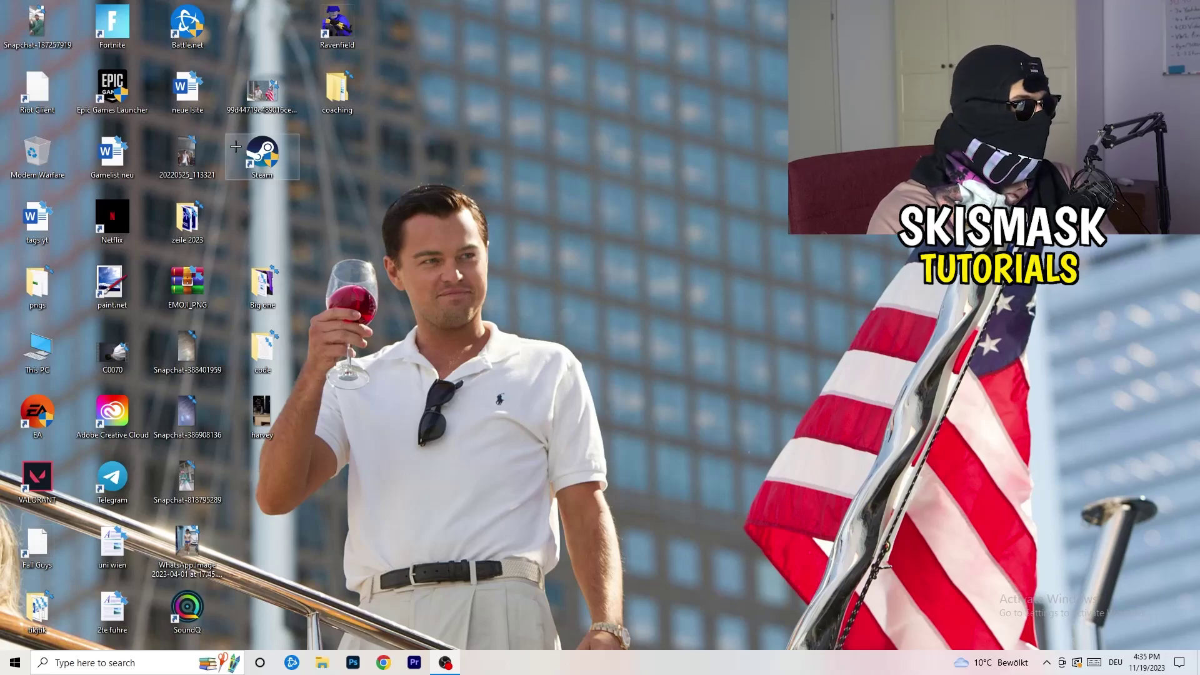
Set the Steam shortcut to Windows 8 compatibility mode with Run as administrator
left_click_drag(263, 164, 636, 255)
right_click(642, 217)
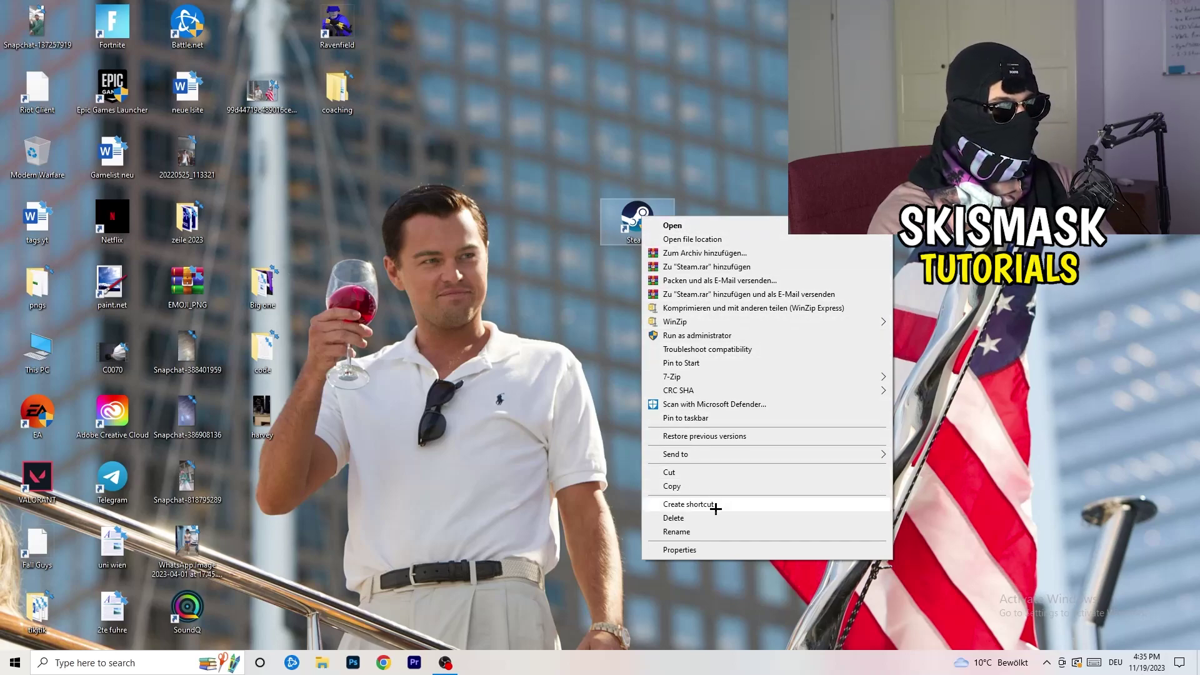
left_click(722, 550)
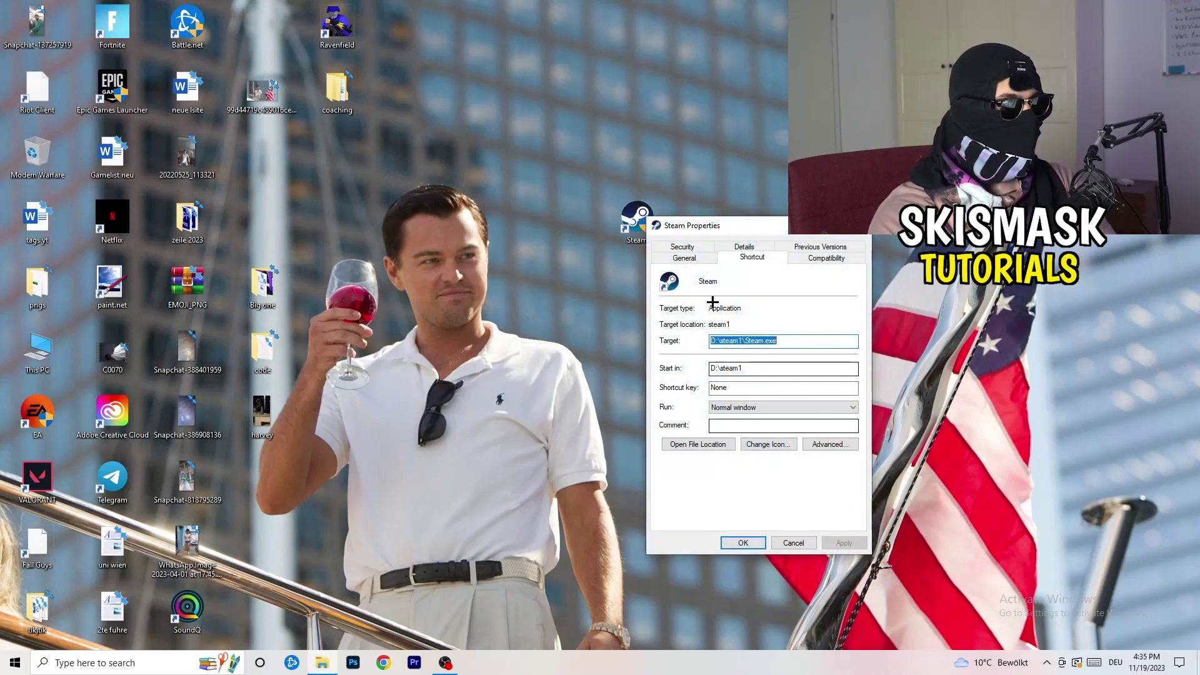
left_click_drag(713, 240, 519, 118)
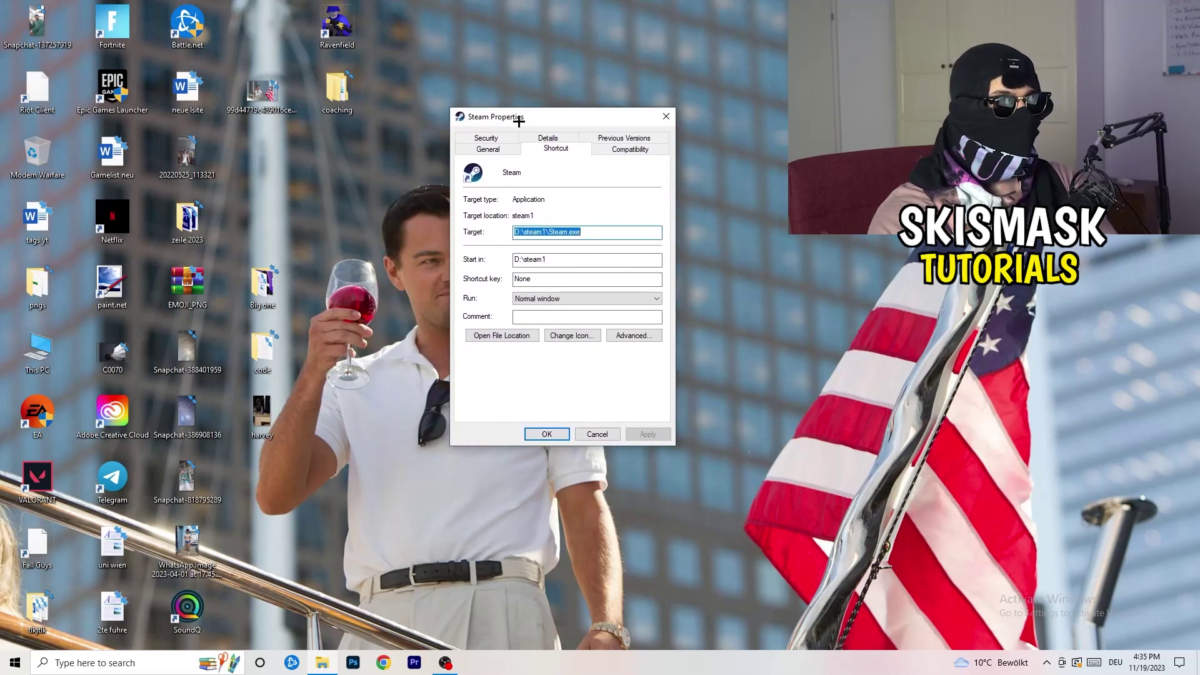
left_click(639, 151)
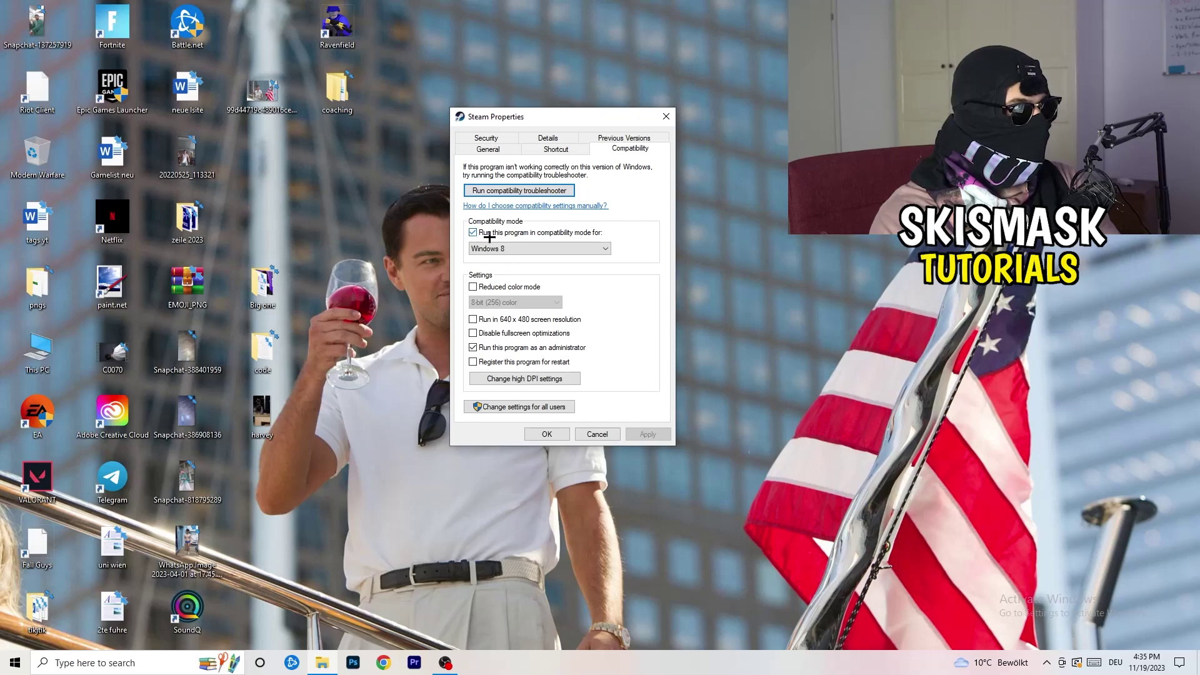
left_click(566, 248)
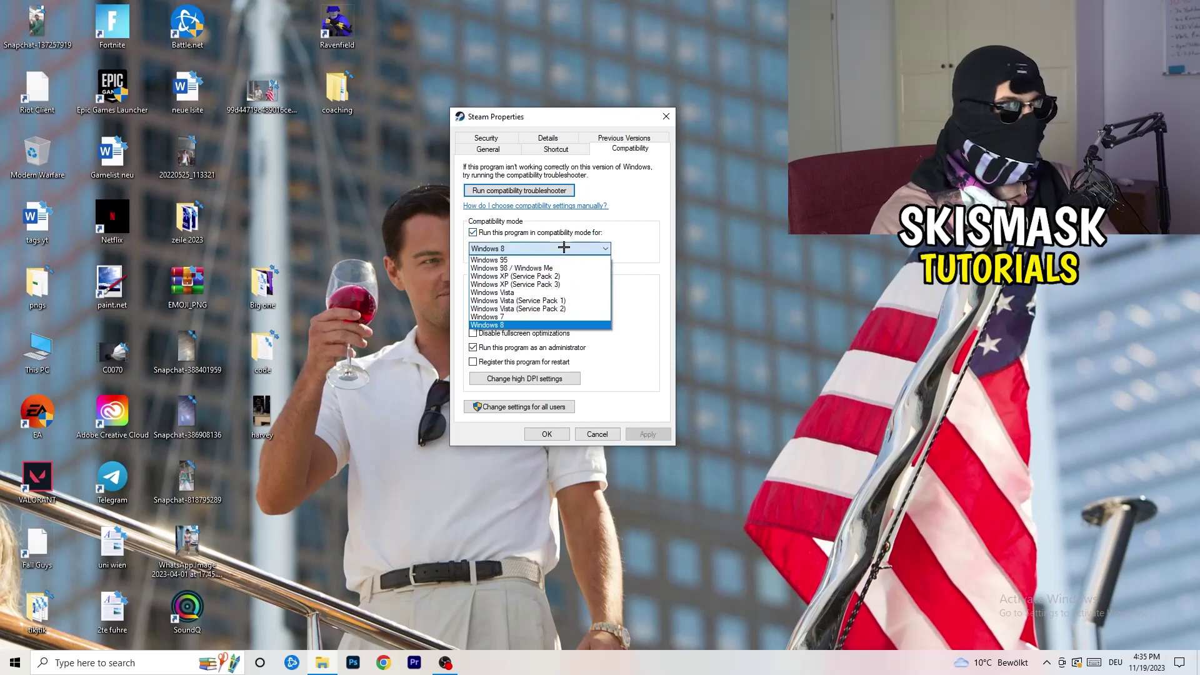
left_click(666, 239)
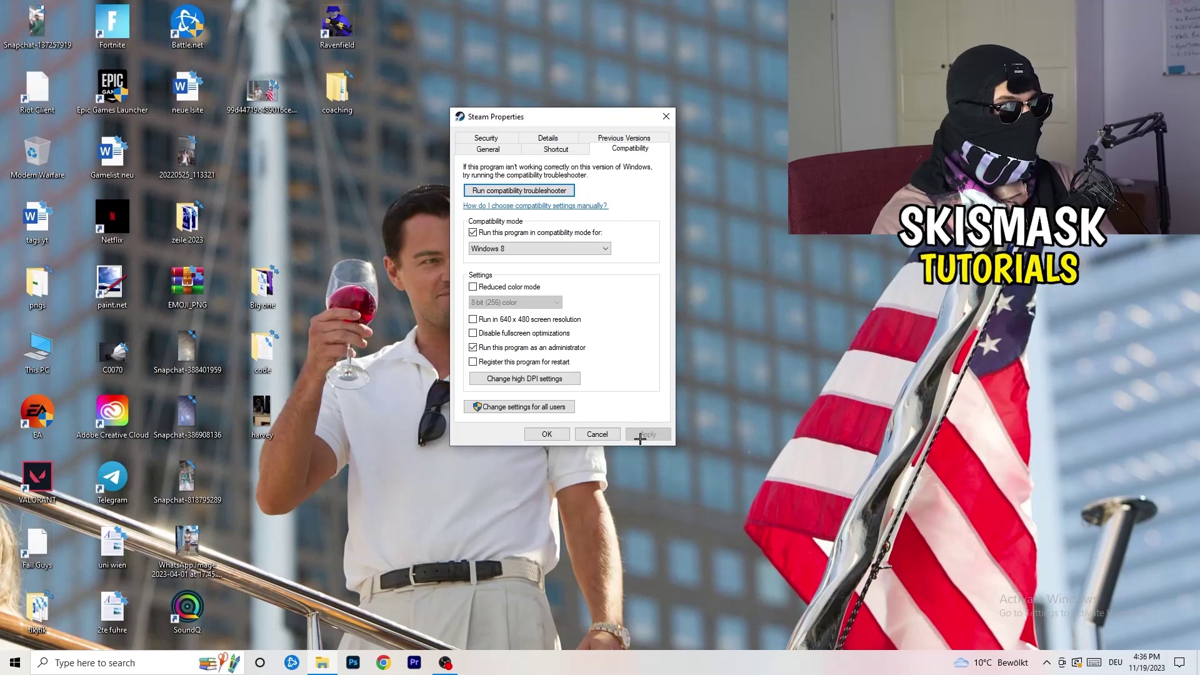
left_click(547, 434)
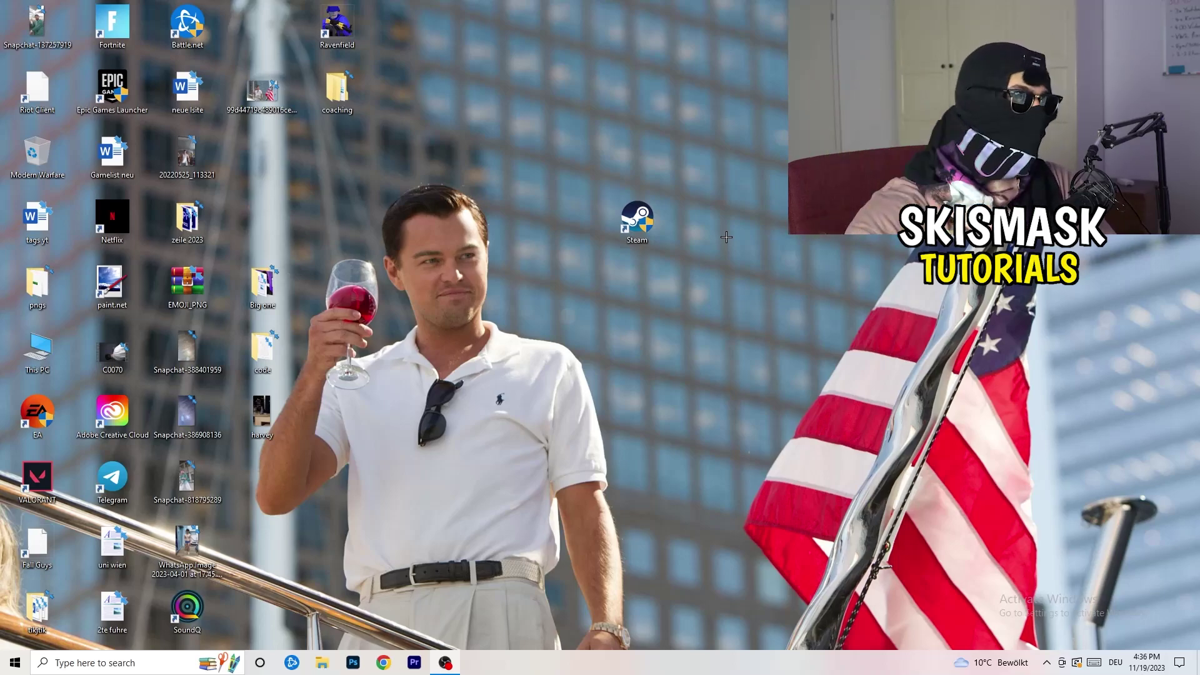
Confirm Steam's compatibility settings persist and move its icon back among the desktop icons
left_click_drag(652, 233, 577, 233)
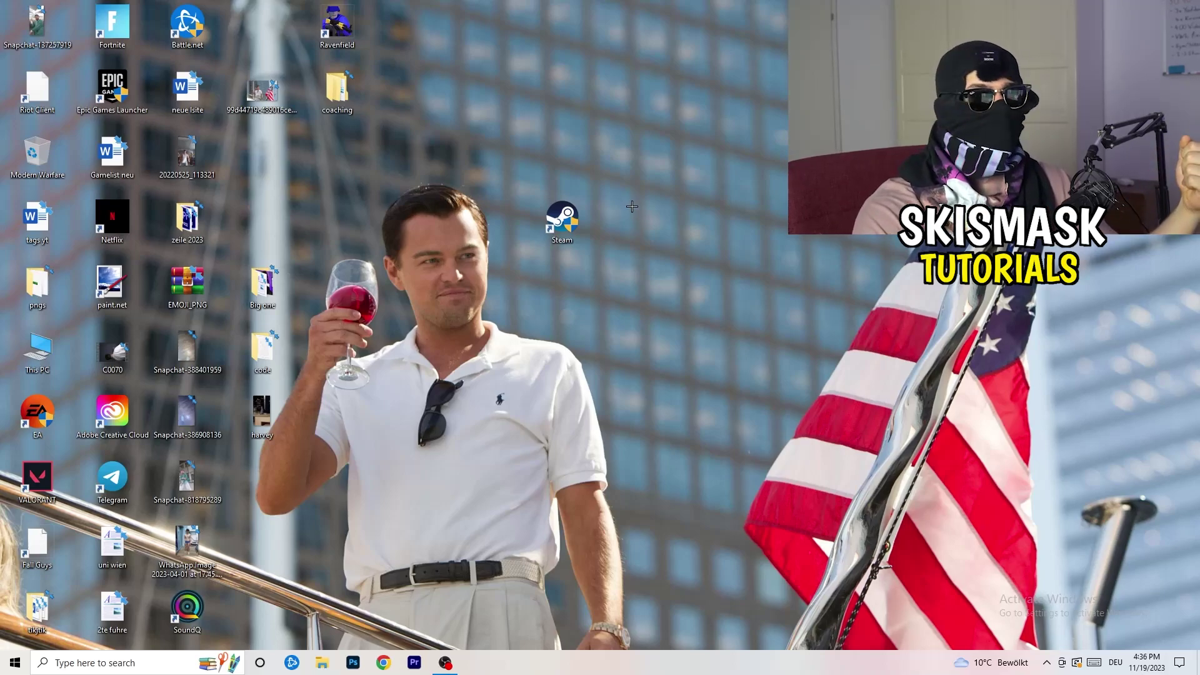
left_click_drag(575, 220, 433, 213)
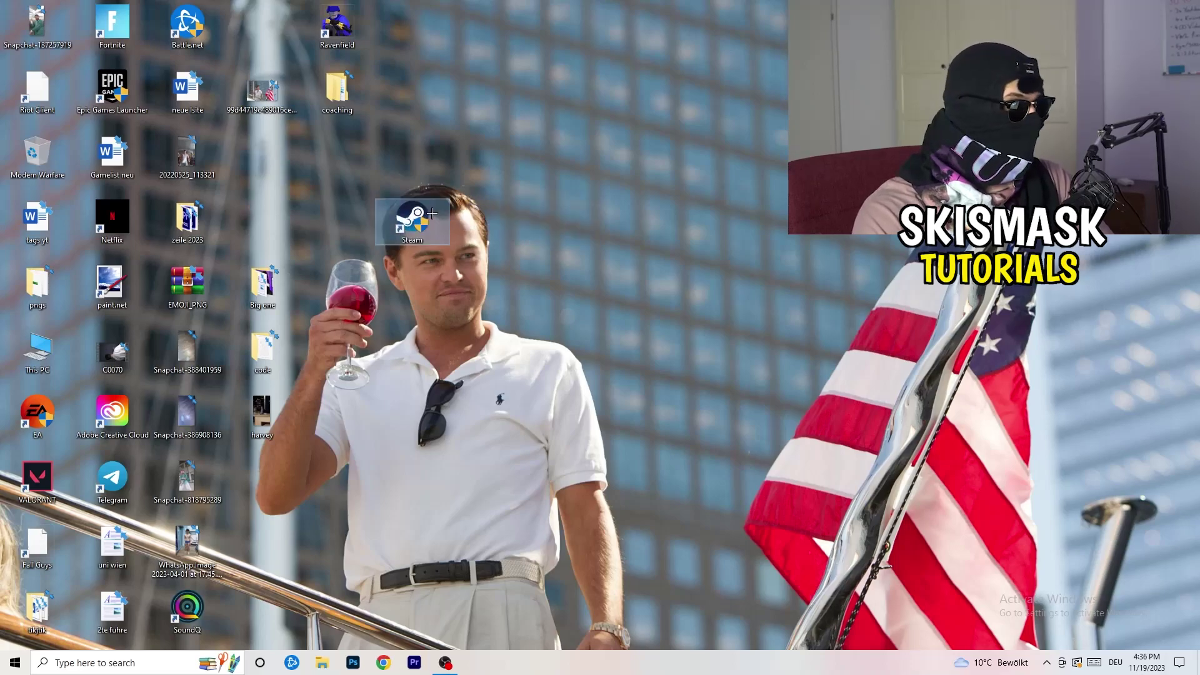
right_click(413, 217)
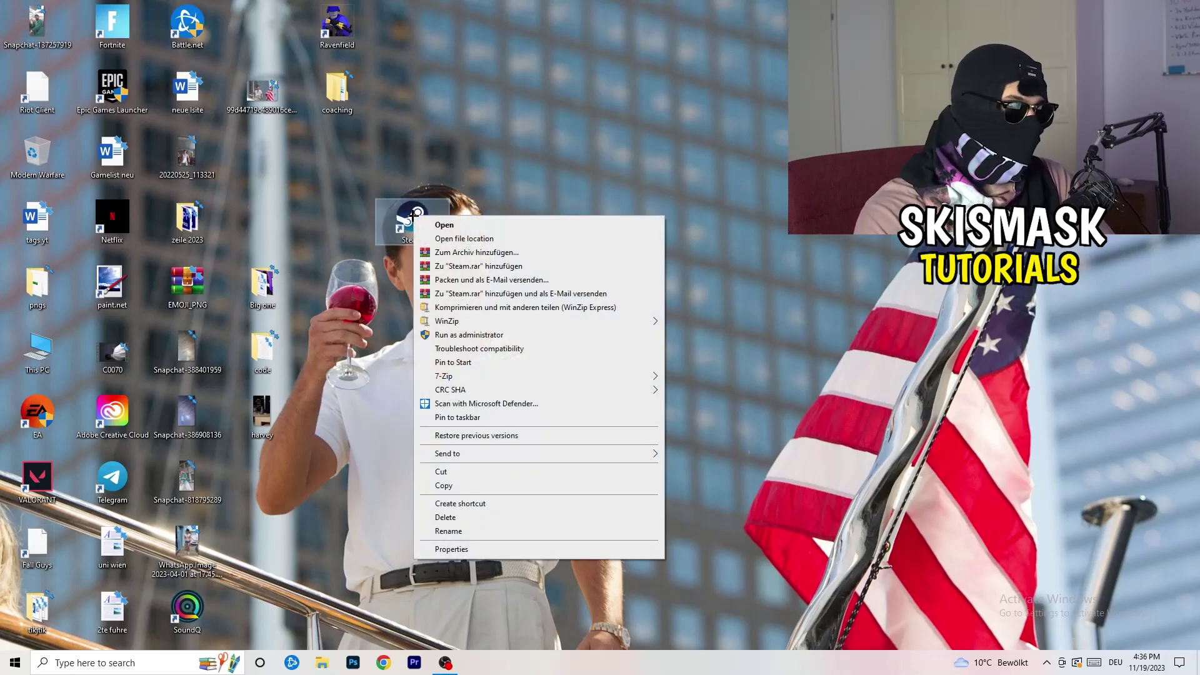
left_click(455, 549)
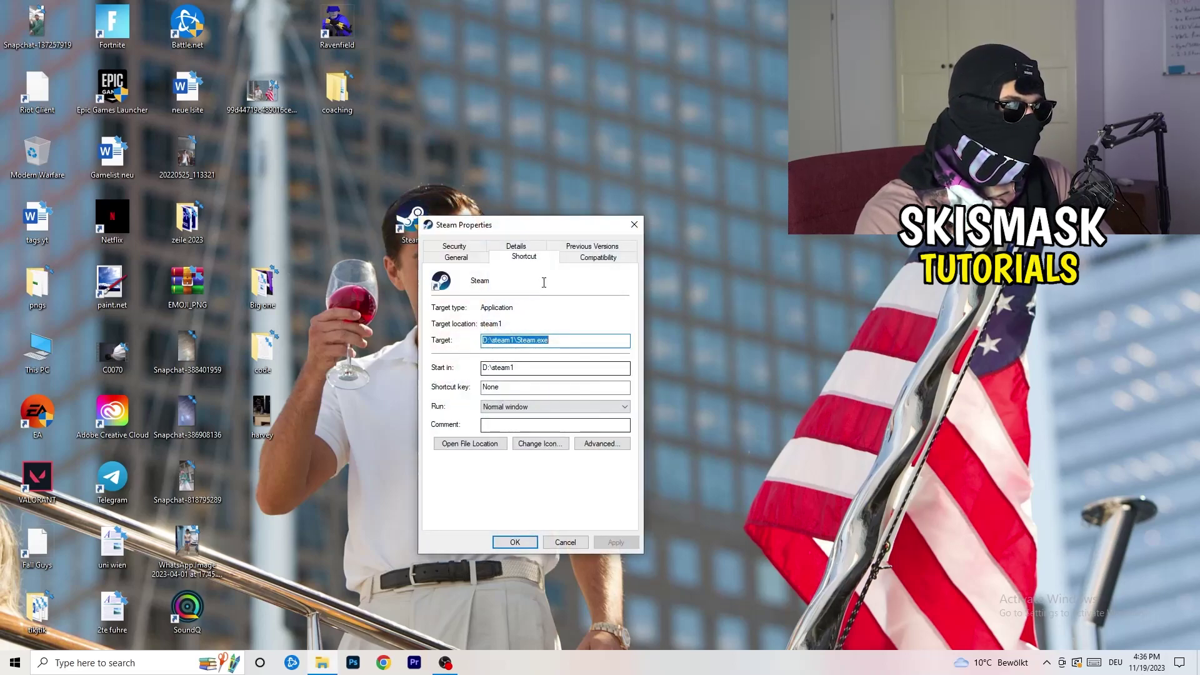
left_click(594, 255)
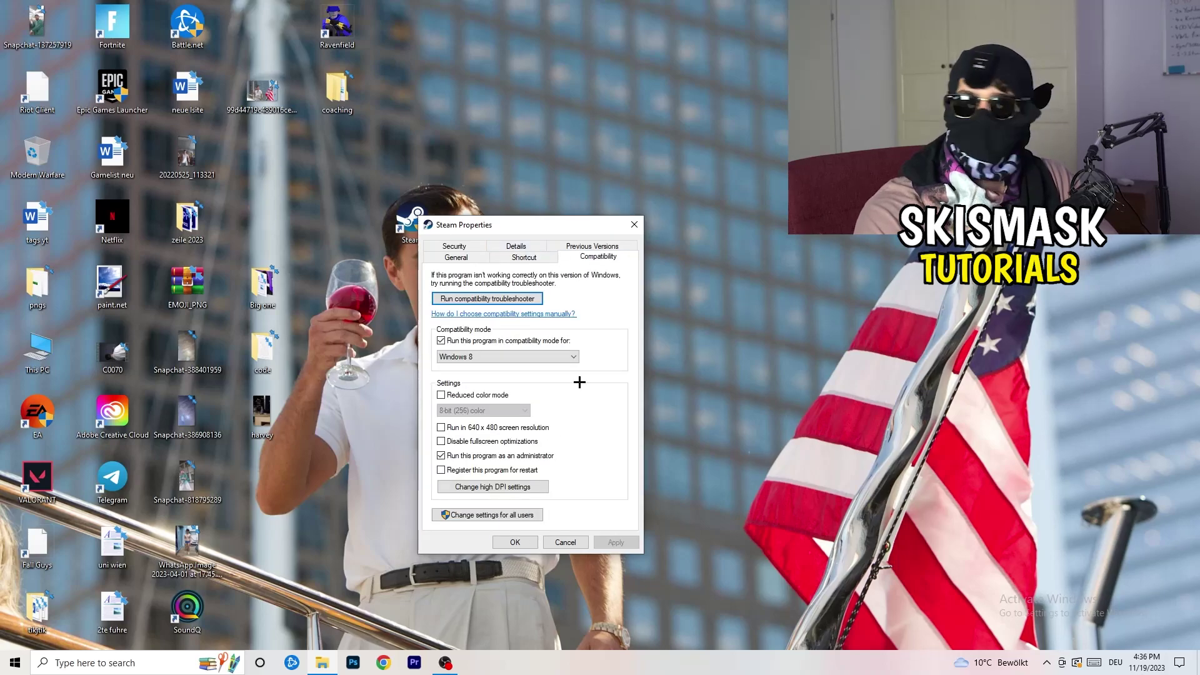
left_click(636, 224)
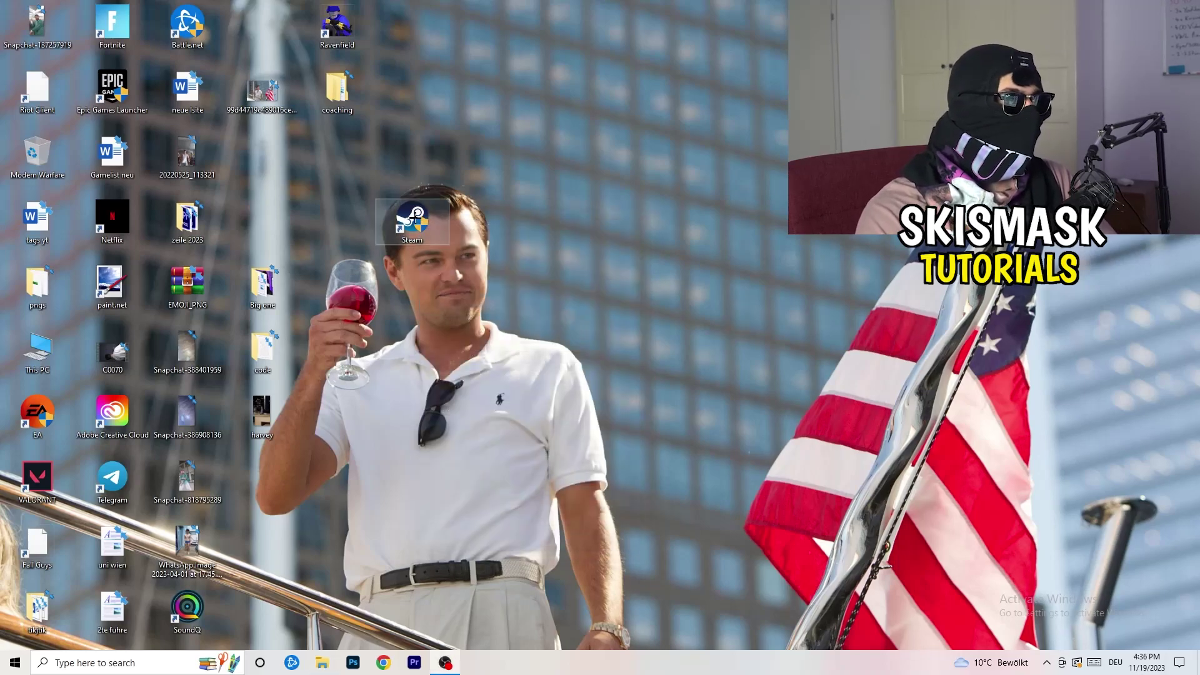
left_click_drag(412, 222, 263, 153)
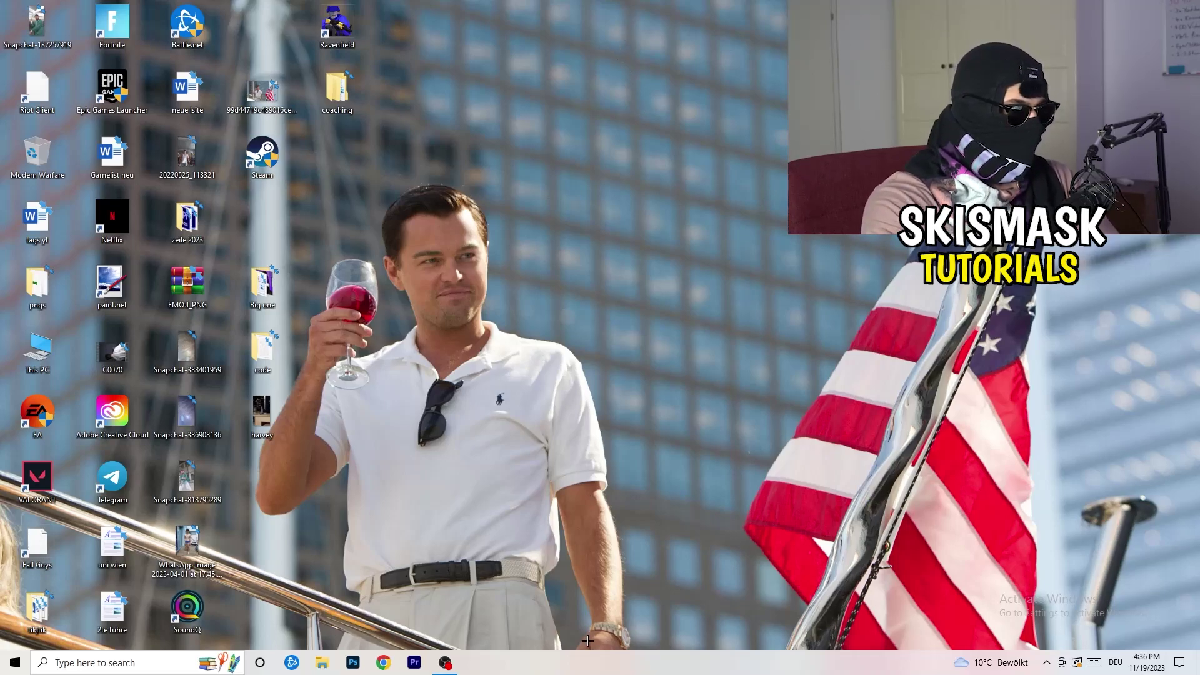
left_click_drag(594, 660, 687, 669)
Launch Task Manager from the taskbar, maximize it, and show the Details tab
right_click(640, 665)
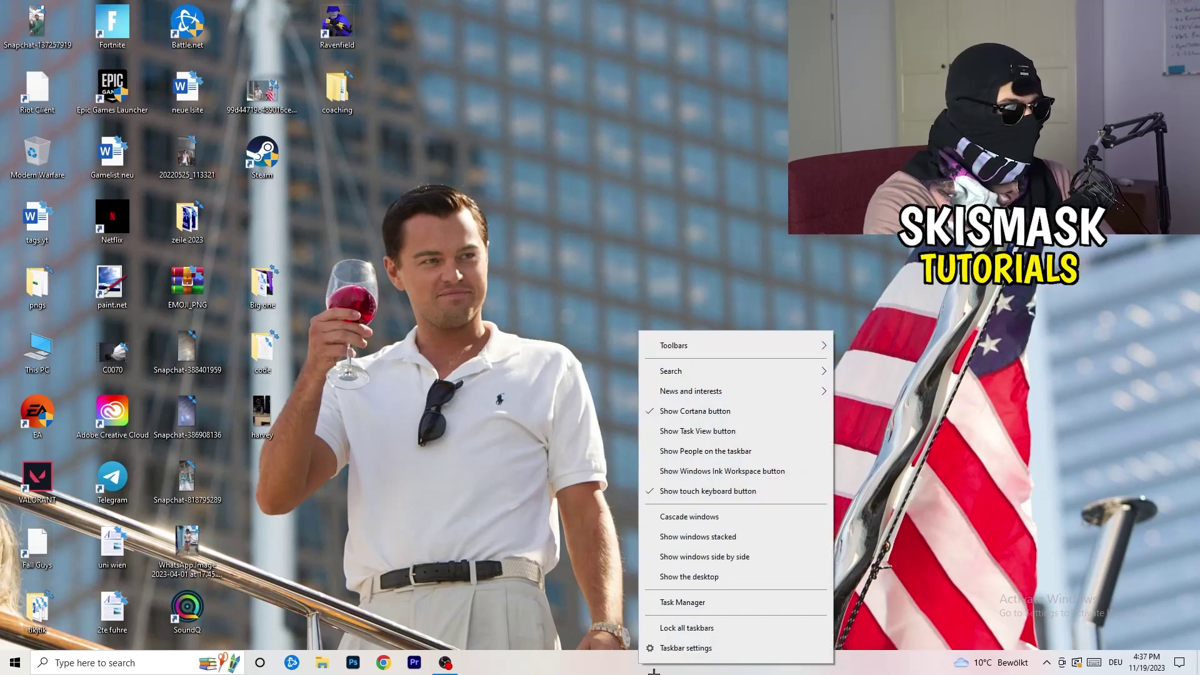
left_click(688, 603)
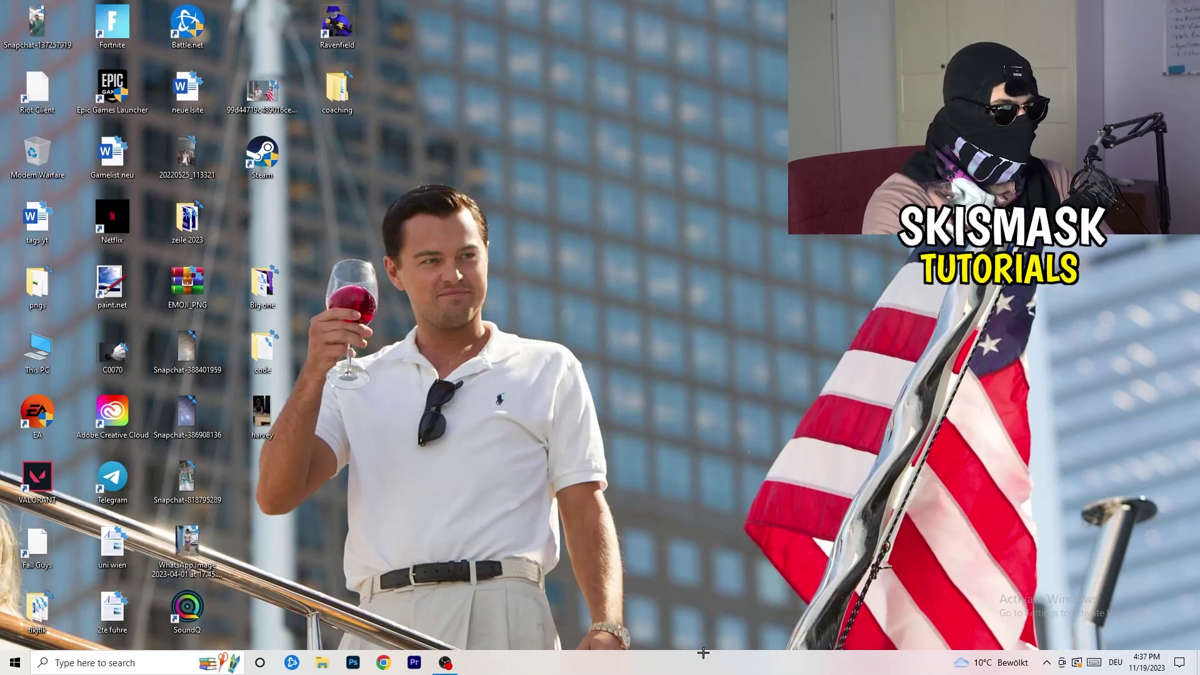
left_click(691, 23)
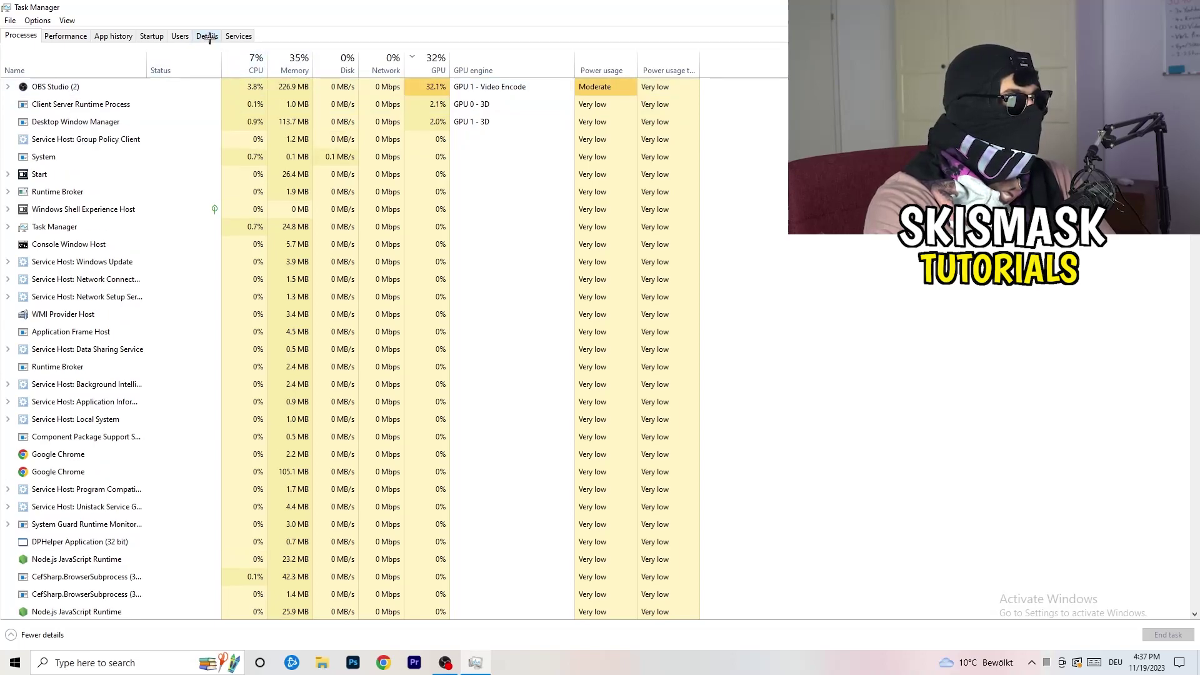
left_click(207, 35)
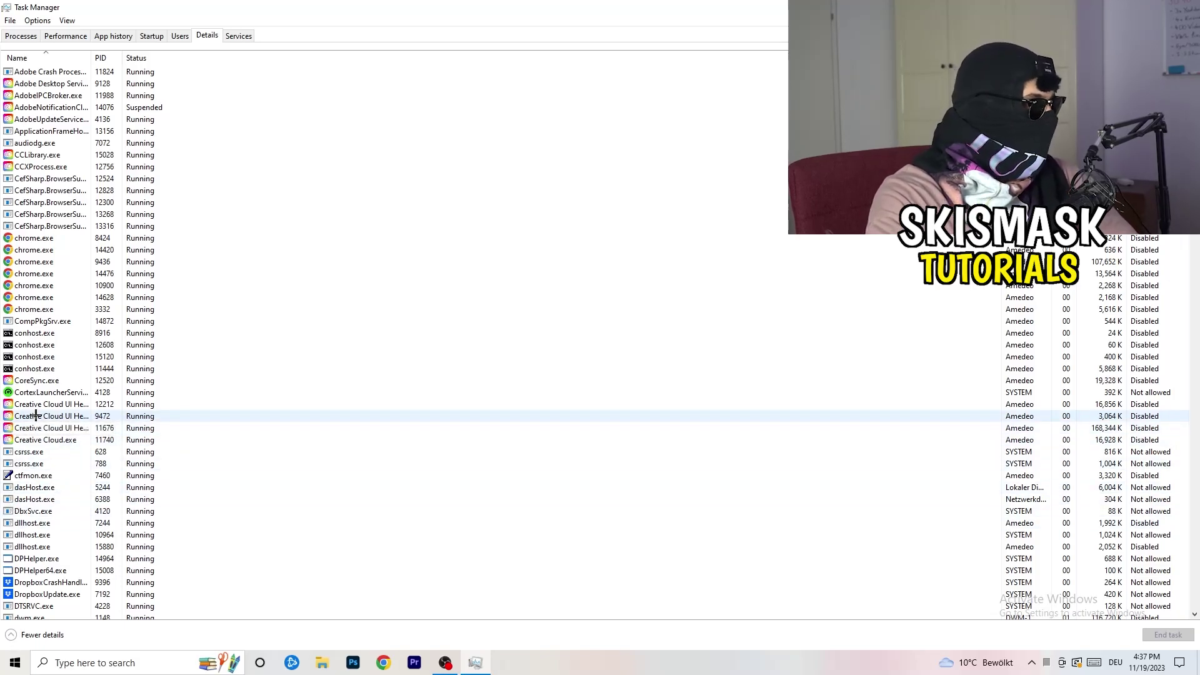
Bring up Set priority for the Creative Cloud UI Helper process, then dismiss it unchanged
right_click(35, 417)
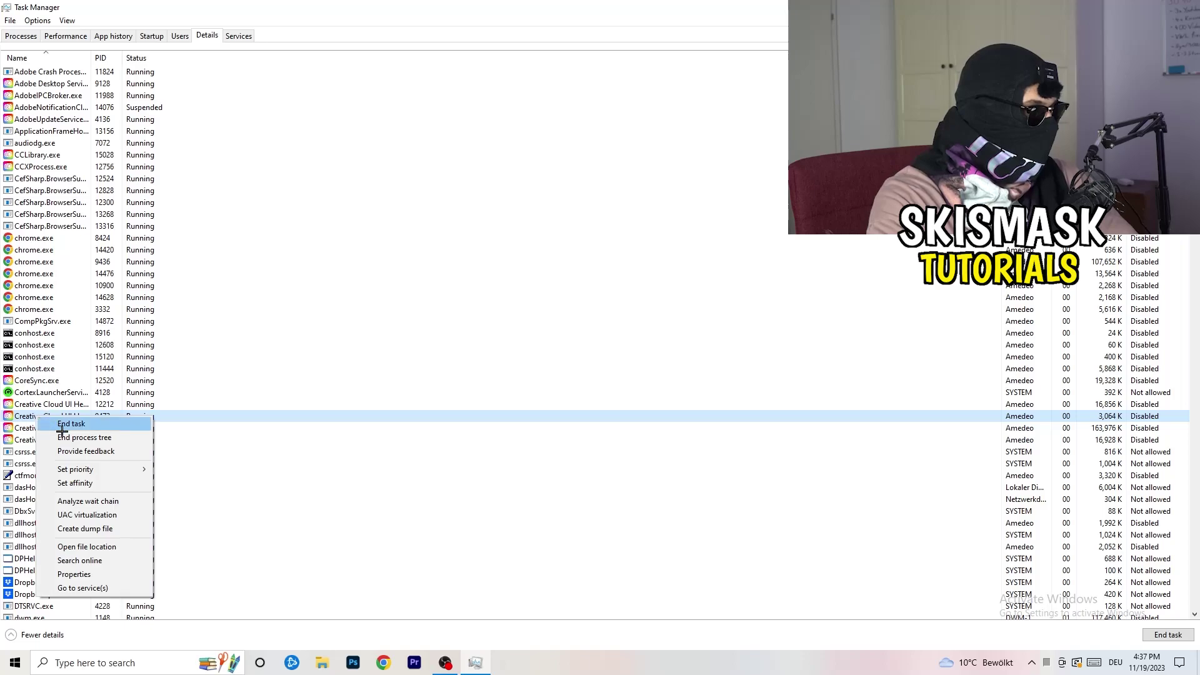
mouse_move(147, 468)
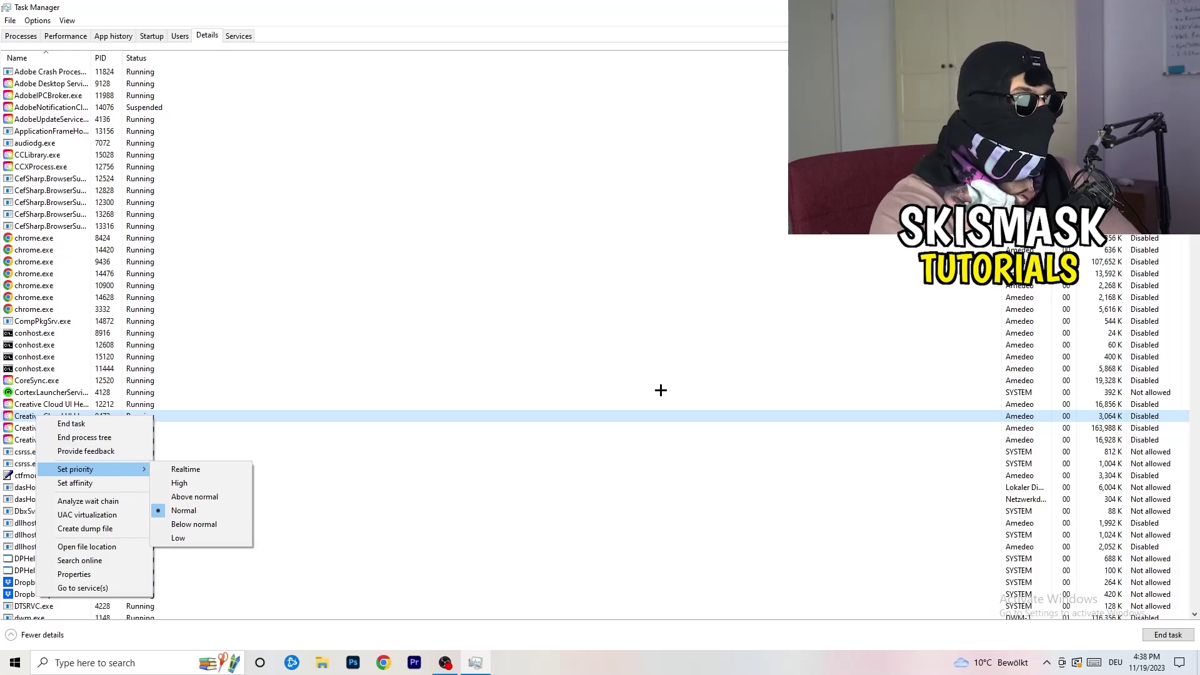
key("Escape")
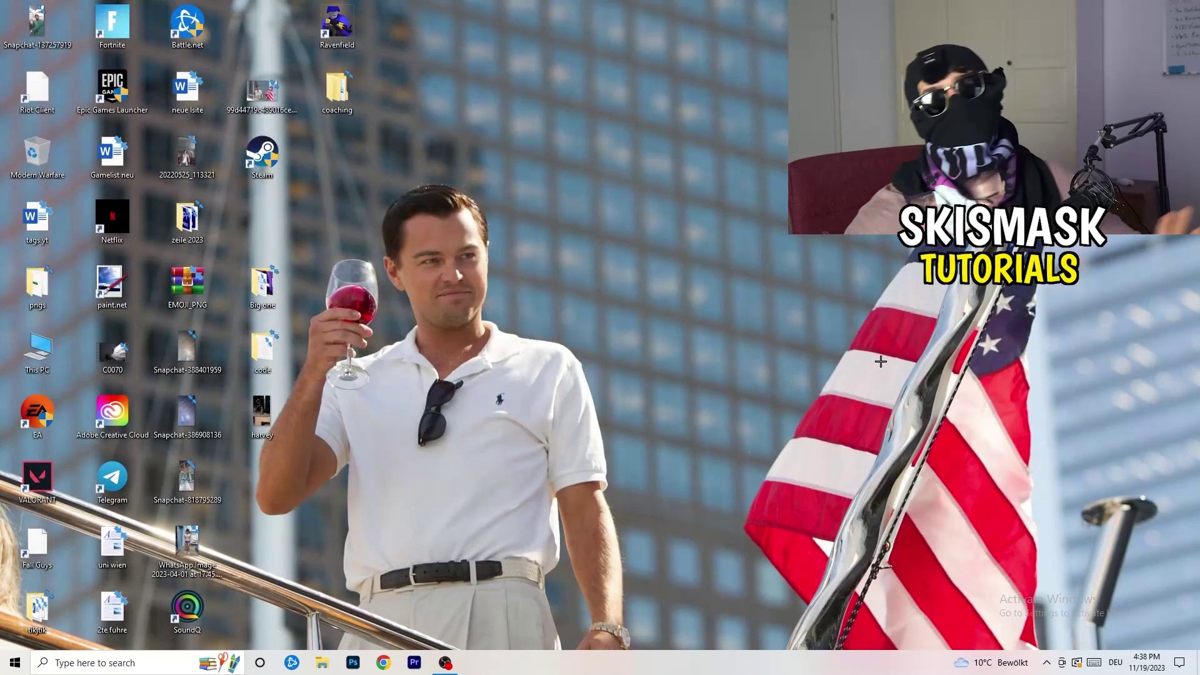